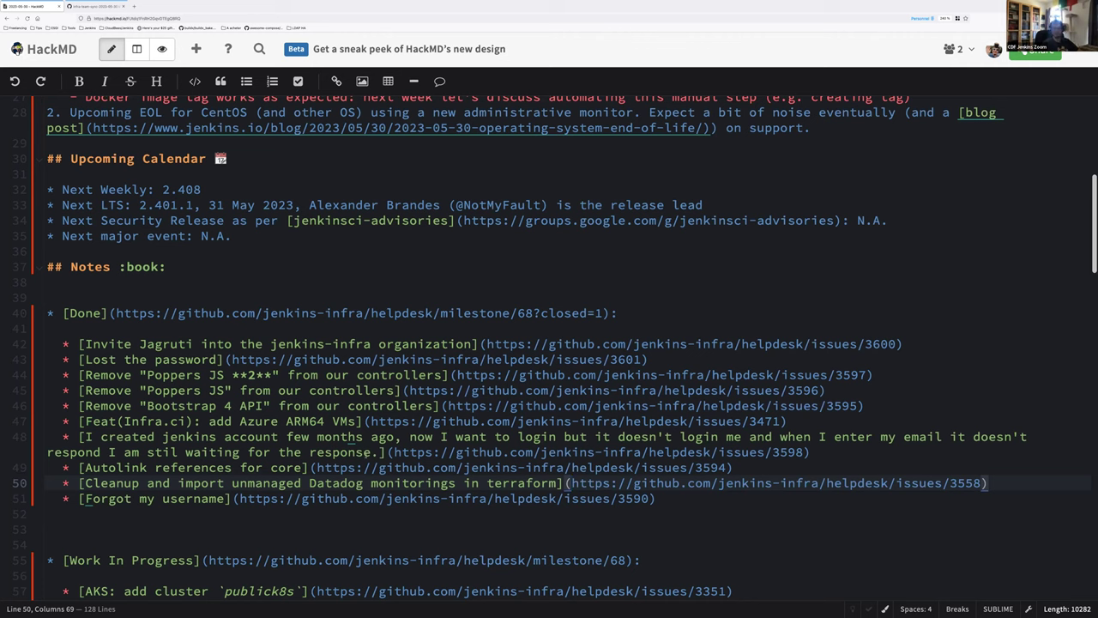
Open the linked helpdesk issue "AKS: add cluster publick8s" from the Work In Progress list.
left_click(95, 542)
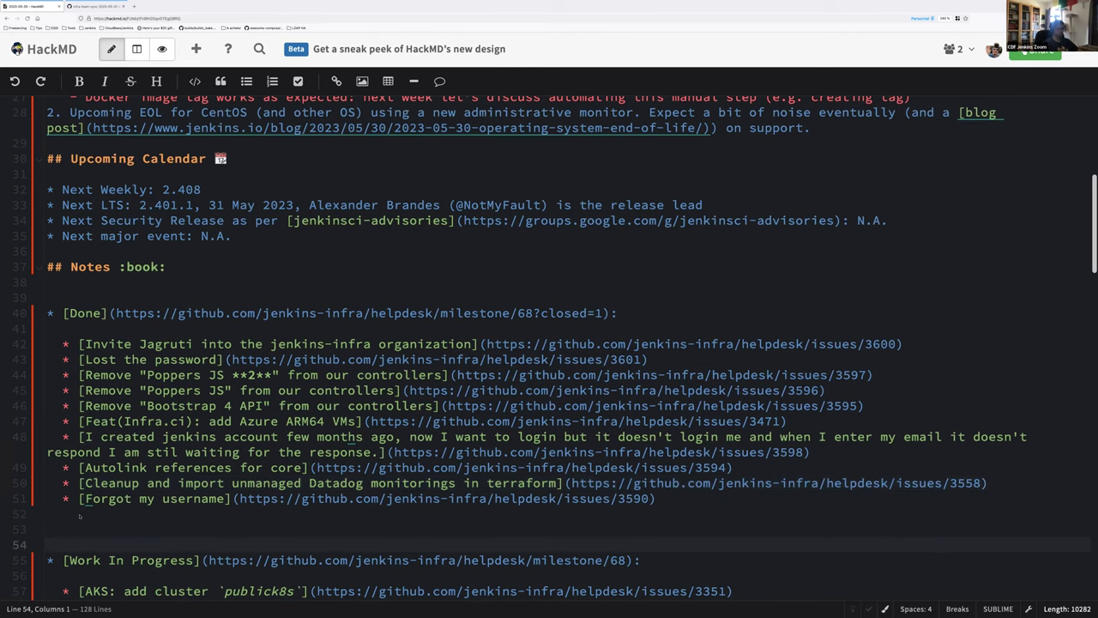
scroll(79, 516, "down", 4)
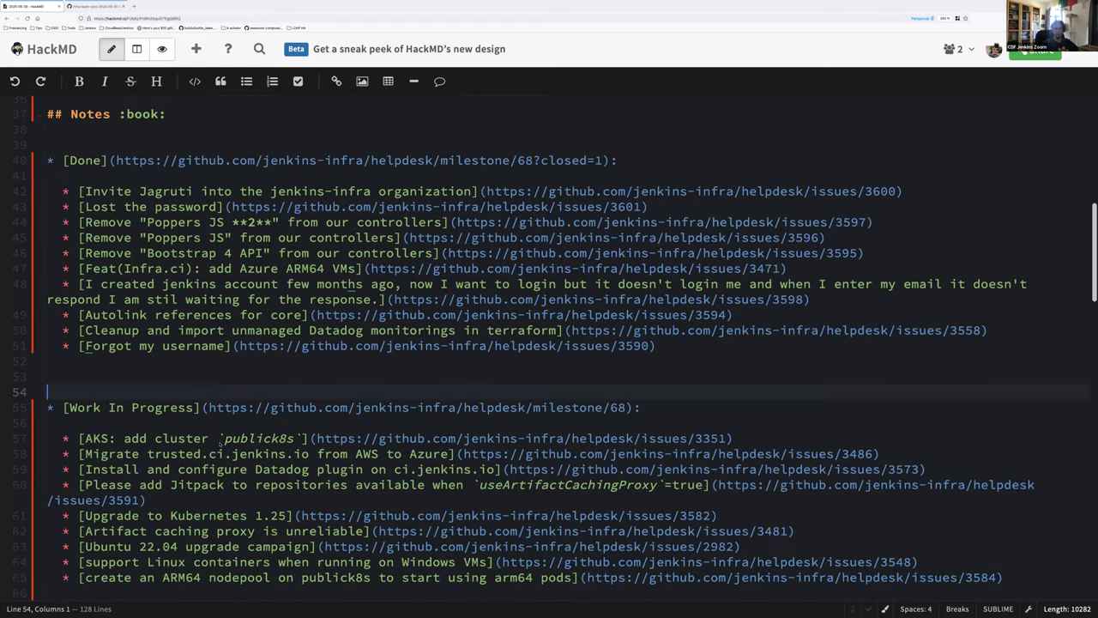
scroll(350, 424, "down", 3)
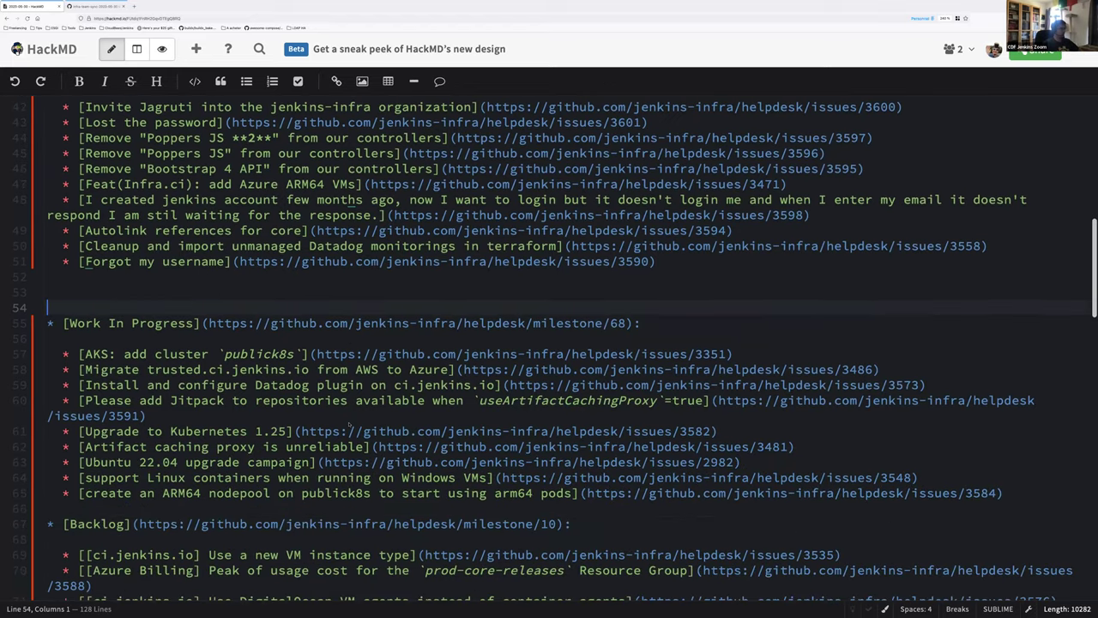
left_click(73, 294)
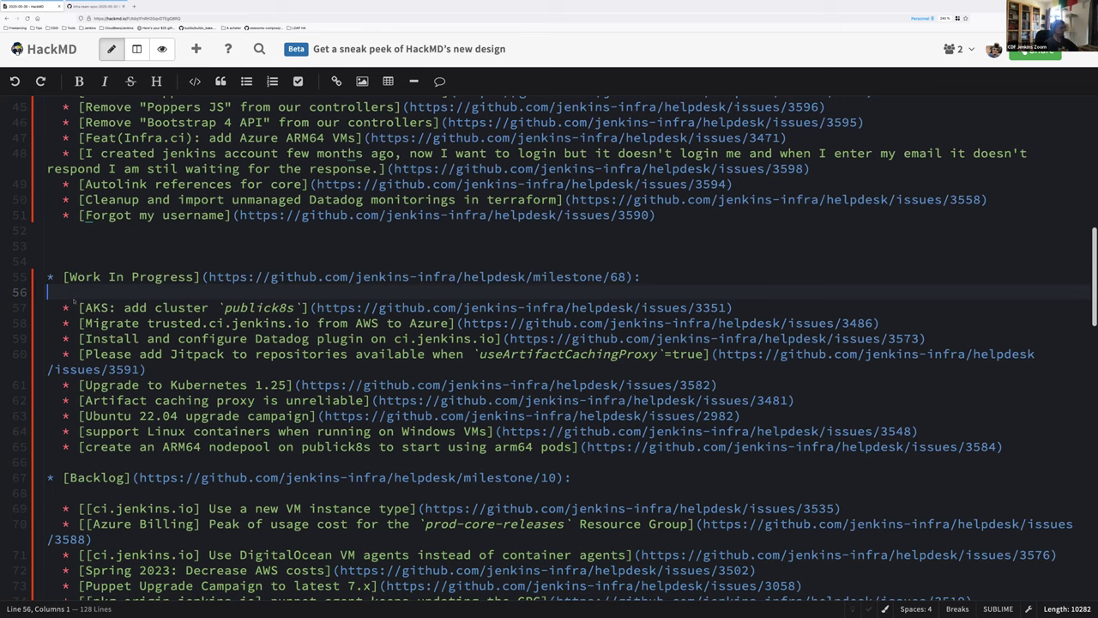
left_click(78, 307)
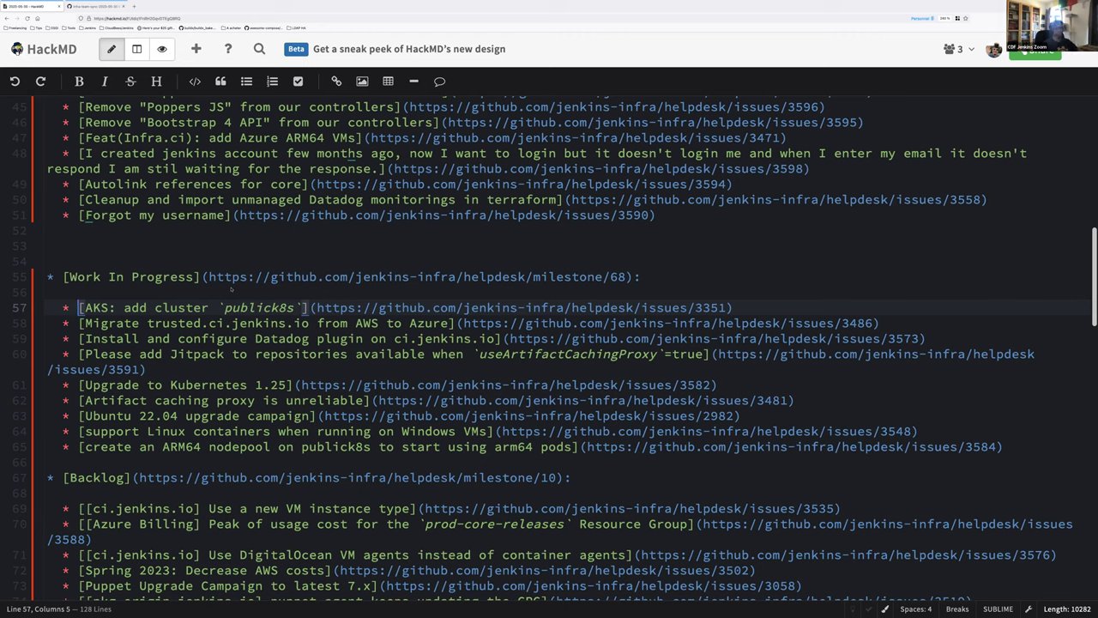
left_click(316, 307)
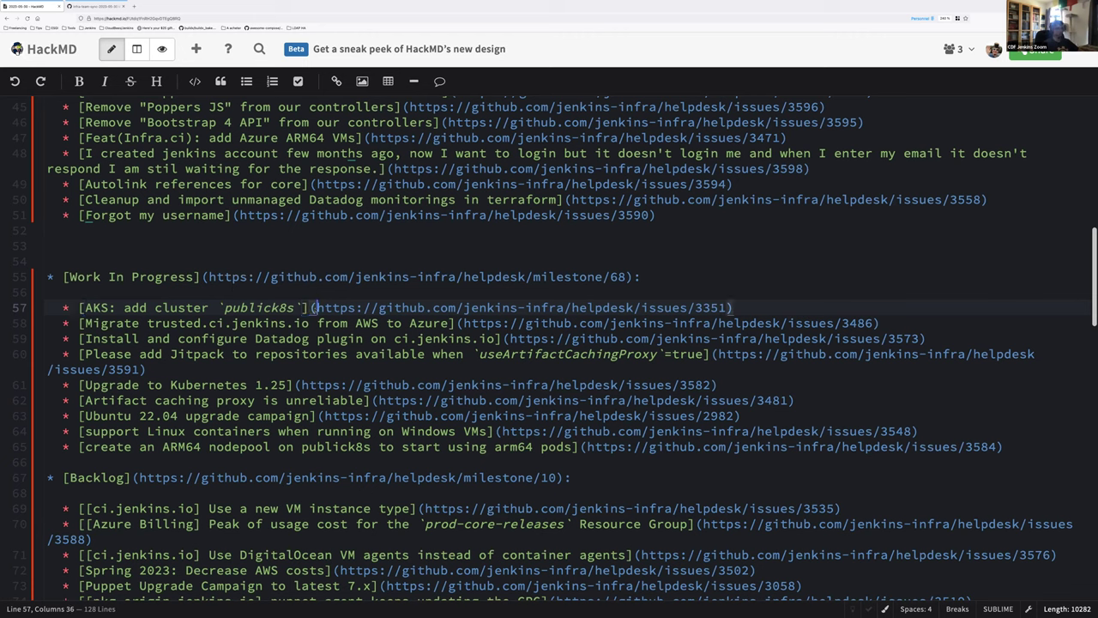
key("shift+End")
key("shift+Left")
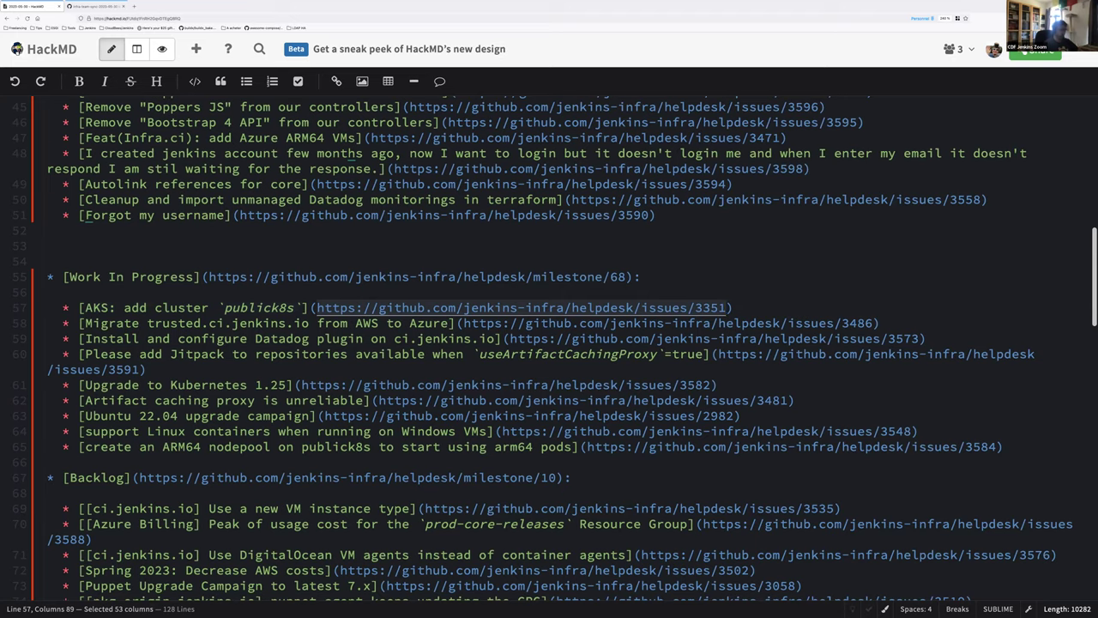
left_click(317, 307, "ctrl")
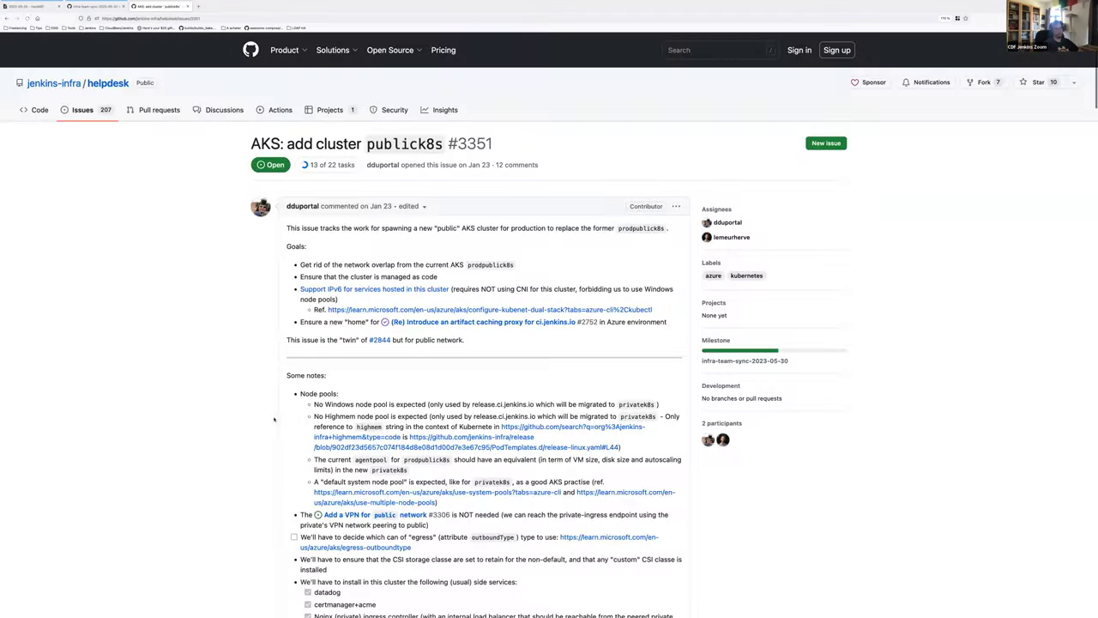
Review the issue's checklist of services to migrate from prodpublick8s, highlighting incrementals-publisher and plugin-health-scoring.
scroll(169, 344, "down", 3)
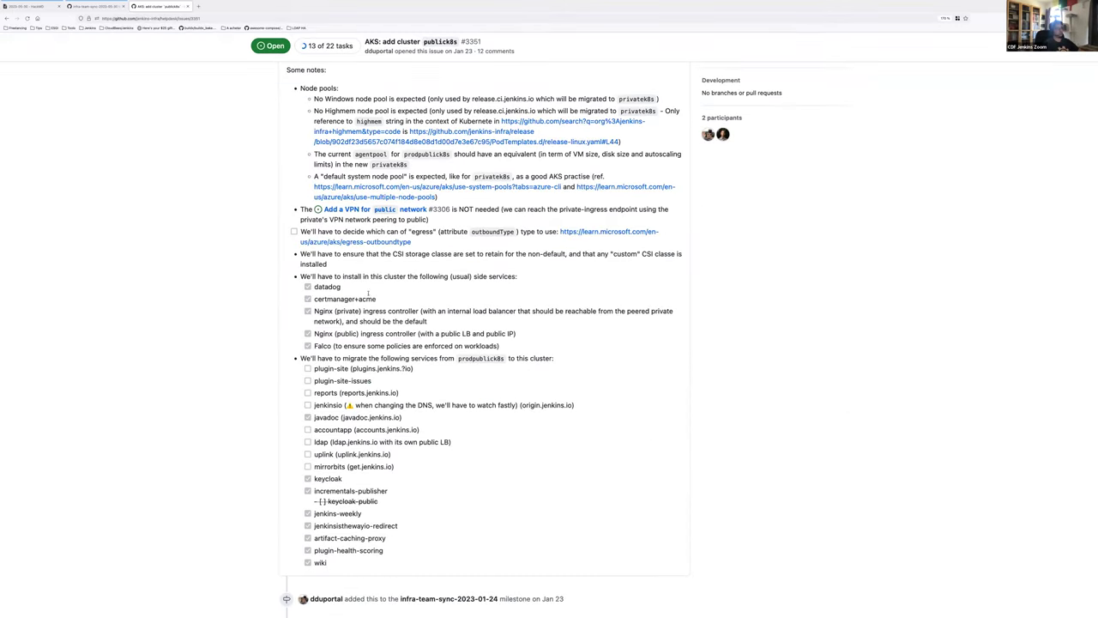
scroll(366, 399, "down", 1)
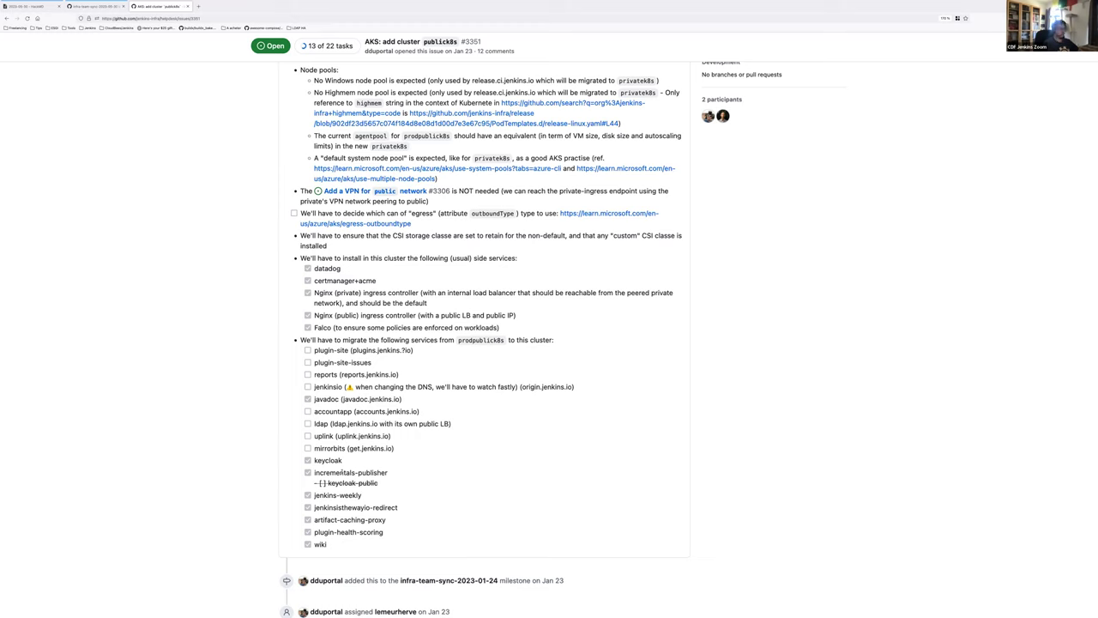
double_click(343, 472)
left_click_drag(343, 472, 387, 472)
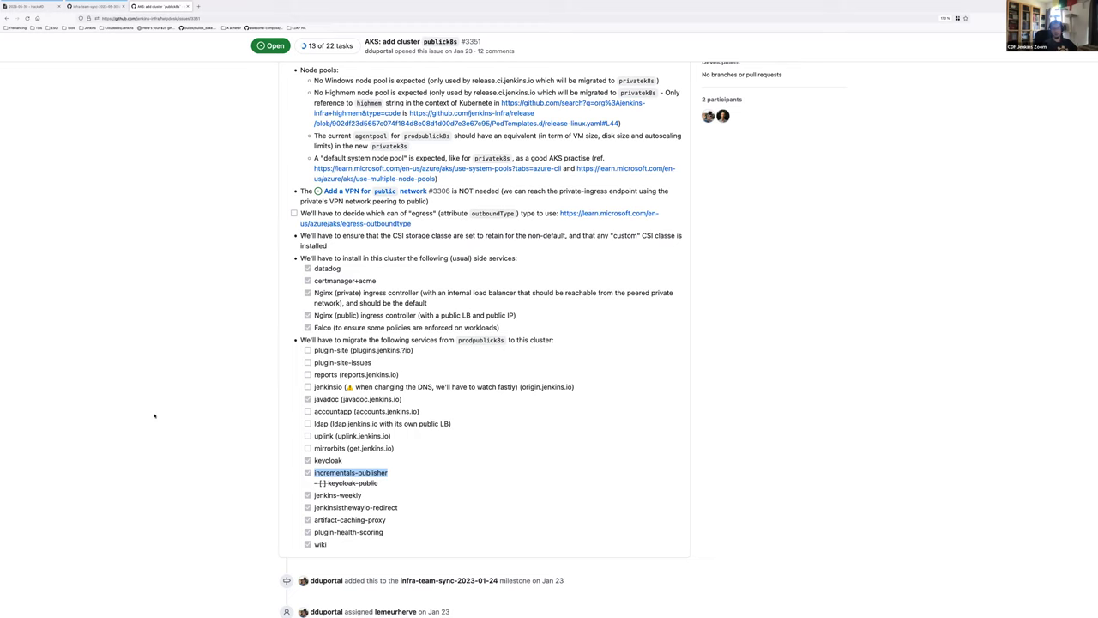
left_click(155, 415)
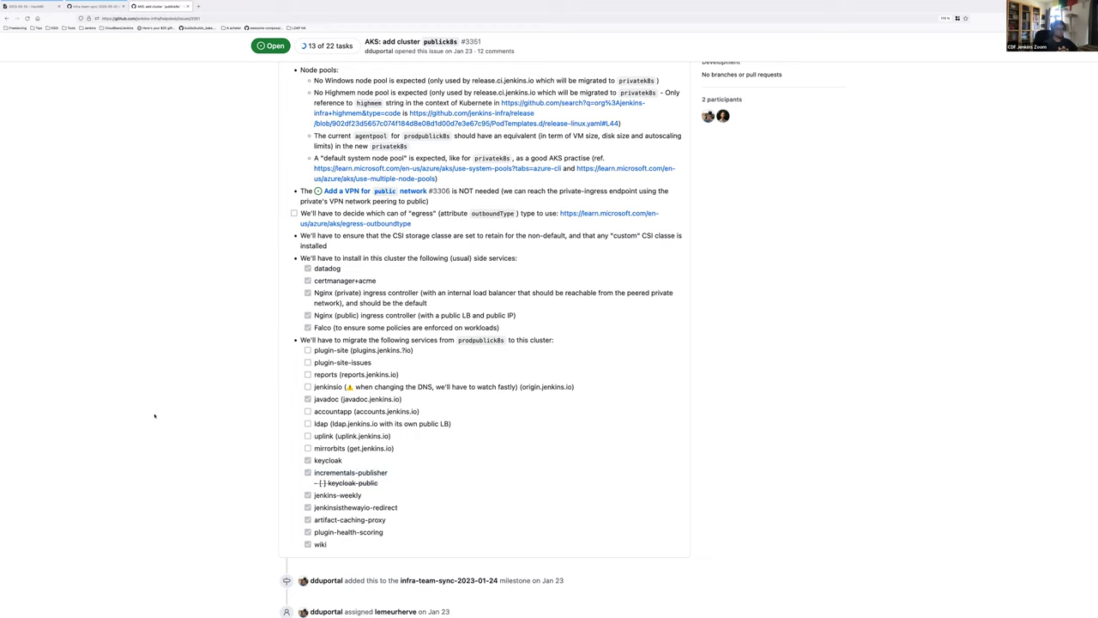
scroll(329, 472, "down", 1)
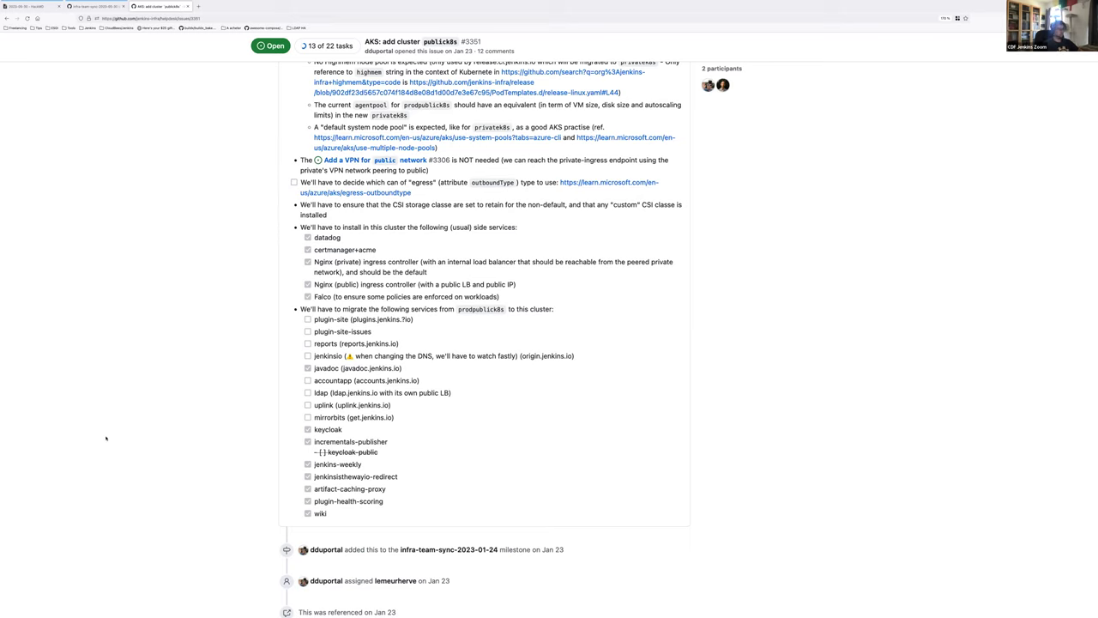
triple_click(376, 501)
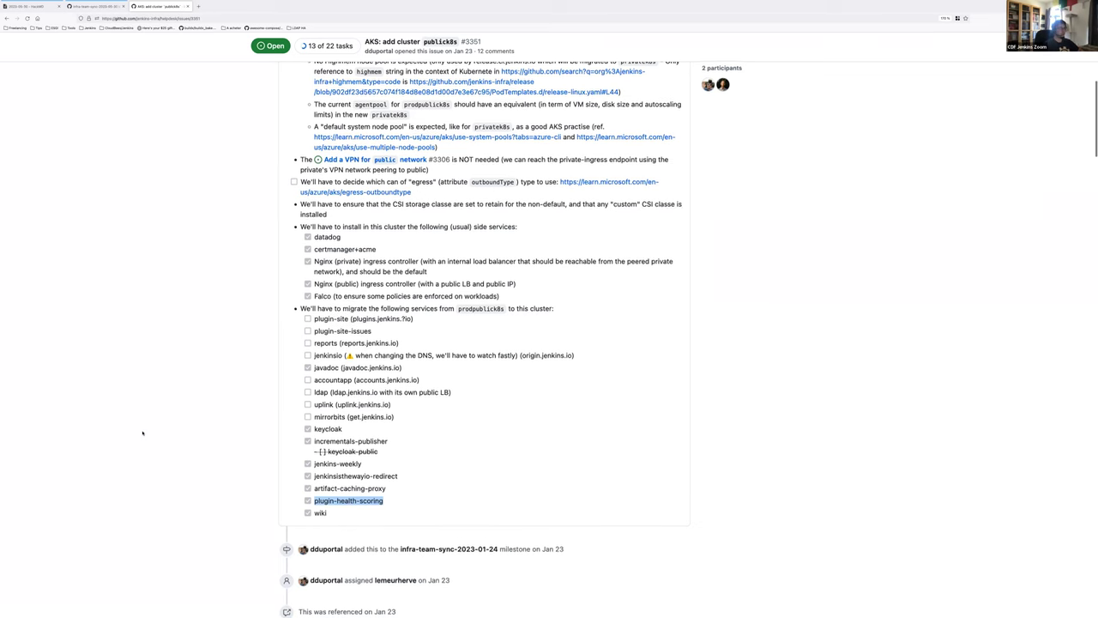
Read the issue's recent comments on the Keycloak cleanup, the plugin-health score migration, and the Uplink and Rating services migration.
scroll(142, 433, "down", 10)
scroll(143, 433, "down", 15)
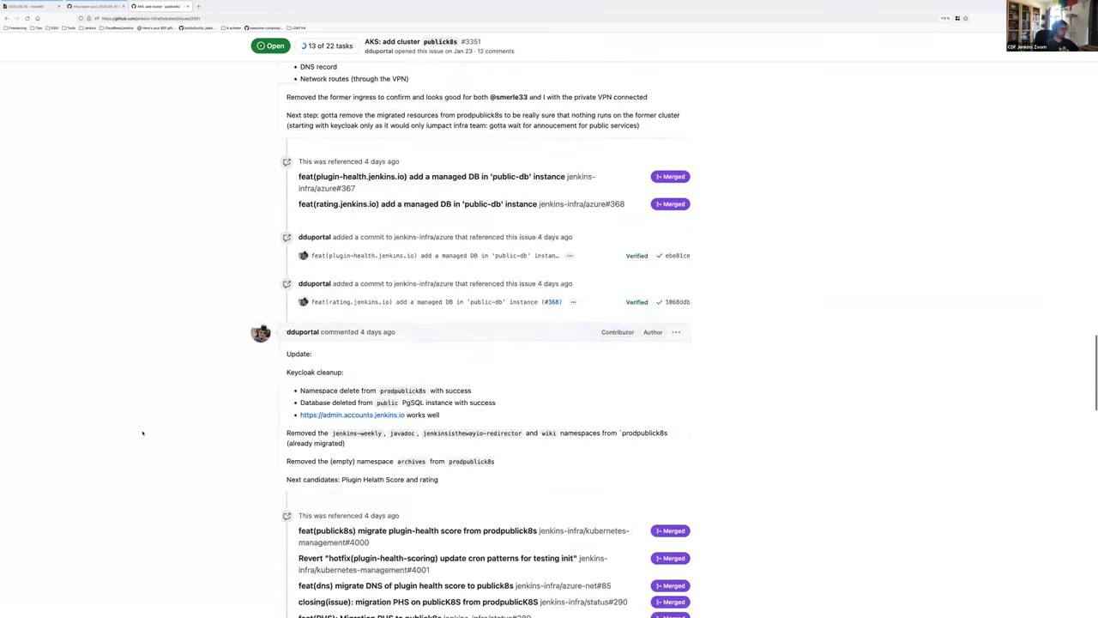
scroll(143, 433, "up", 4)
scroll(142, 432, "up", 4)
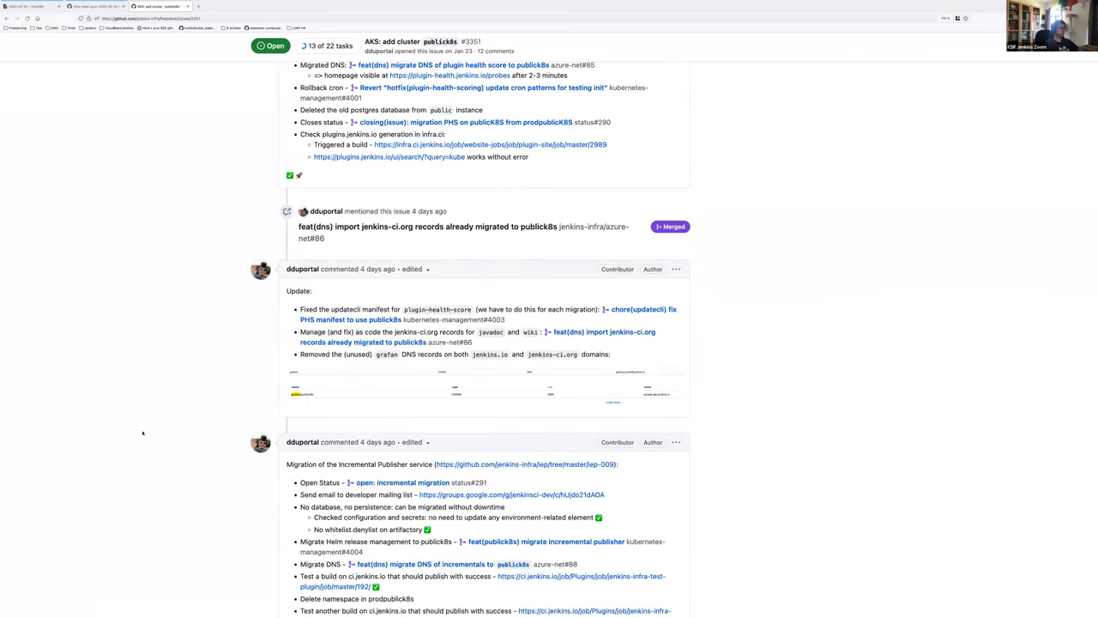
scroll(142, 433, "up", 3)
scroll(137, 383, "up", 3)
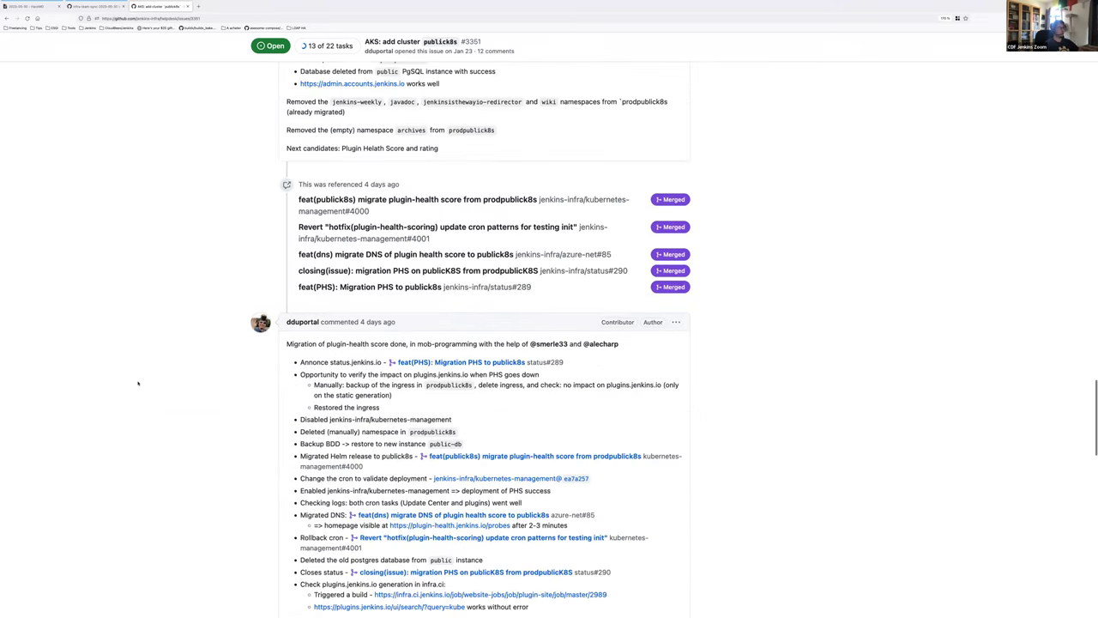
scroll(137, 384, "down", 2)
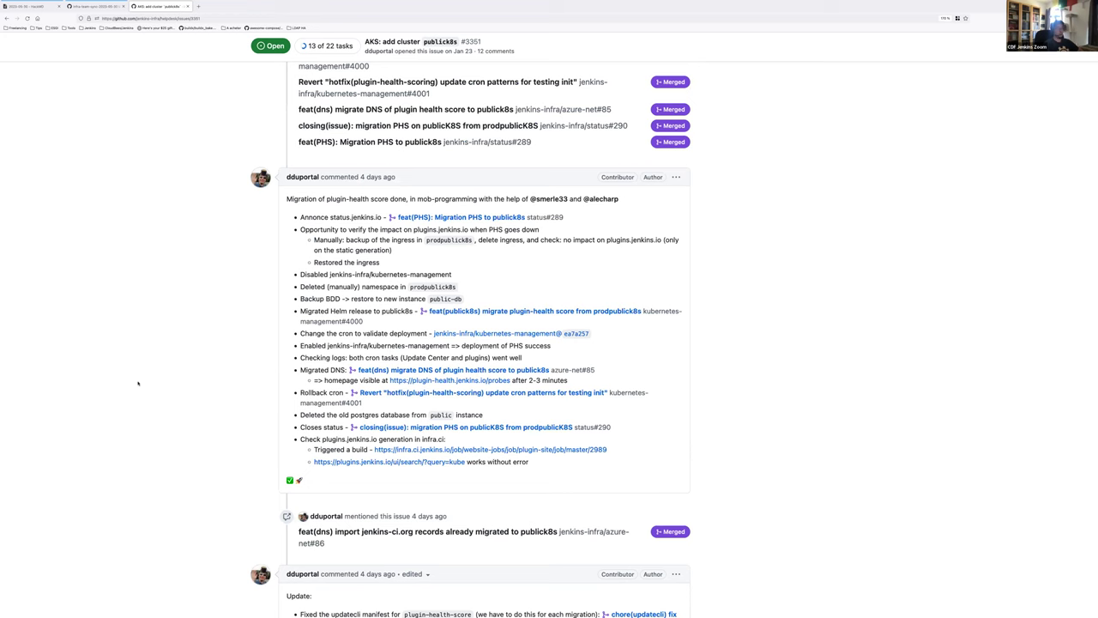
scroll(137, 384, "up", 5)
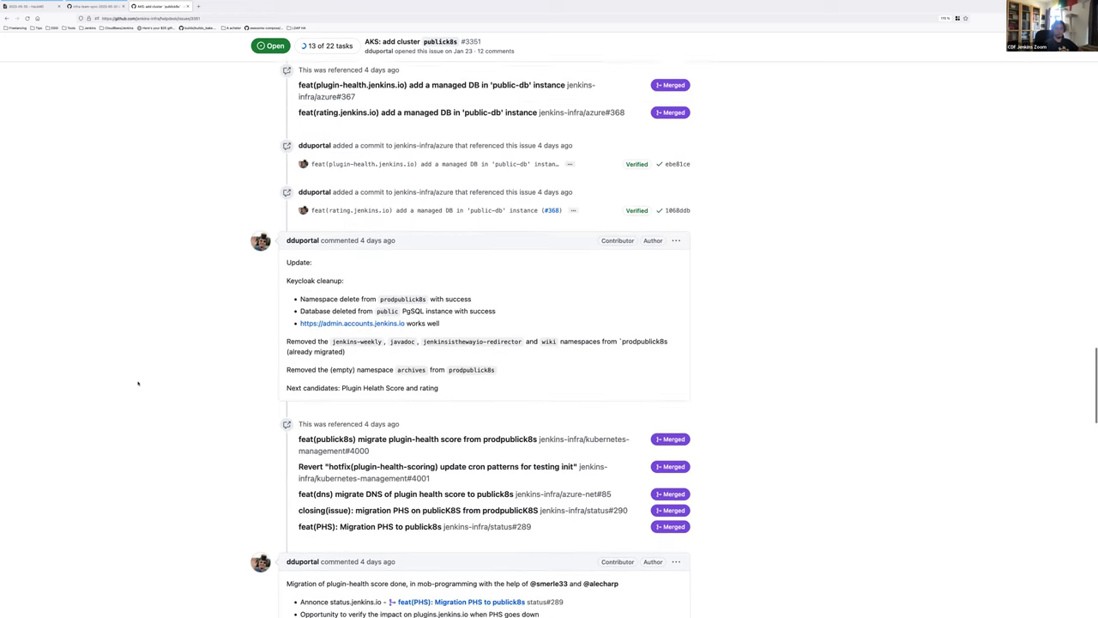
scroll(137, 383, "down", 1)
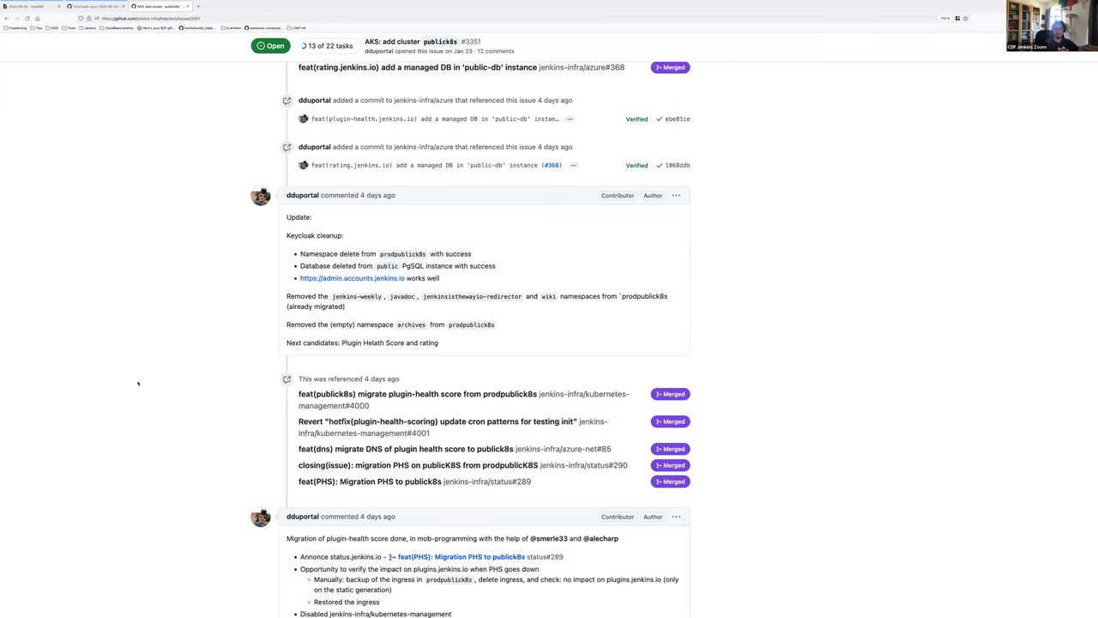
scroll(138, 383, "down", 5)
scroll(137, 383, "down", 7)
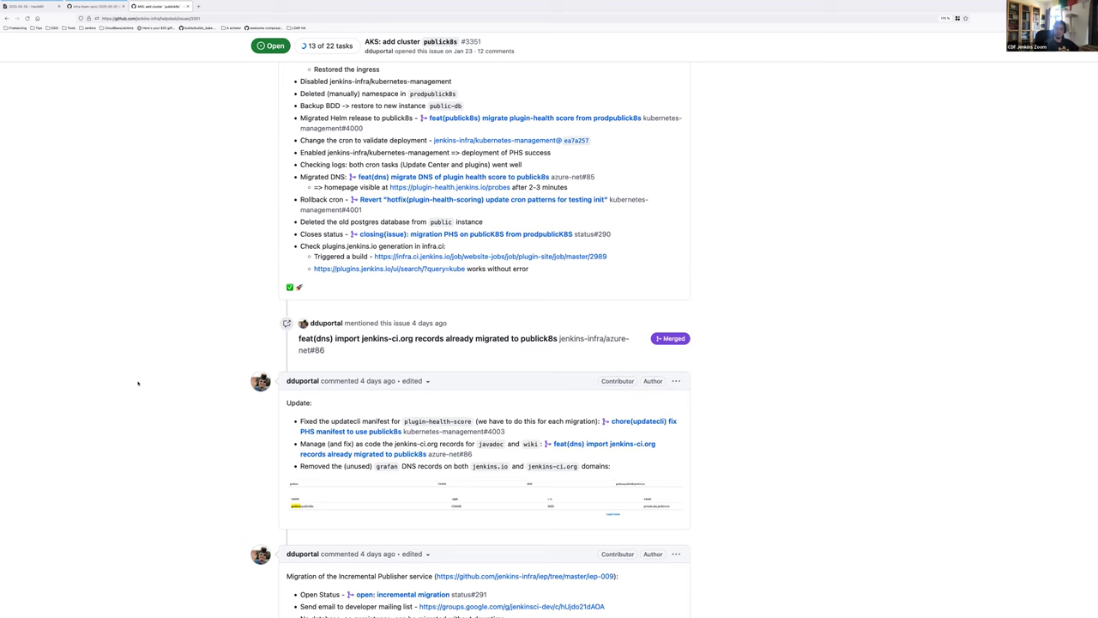
scroll(138, 383, "down", 1)
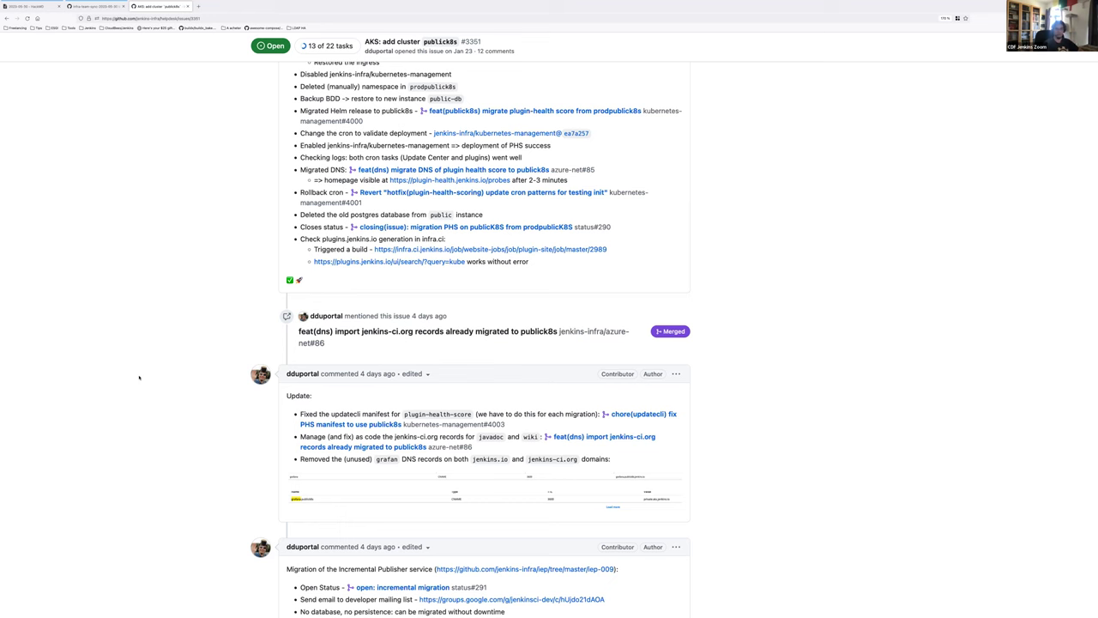
scroll(139, 376, "down", 15)
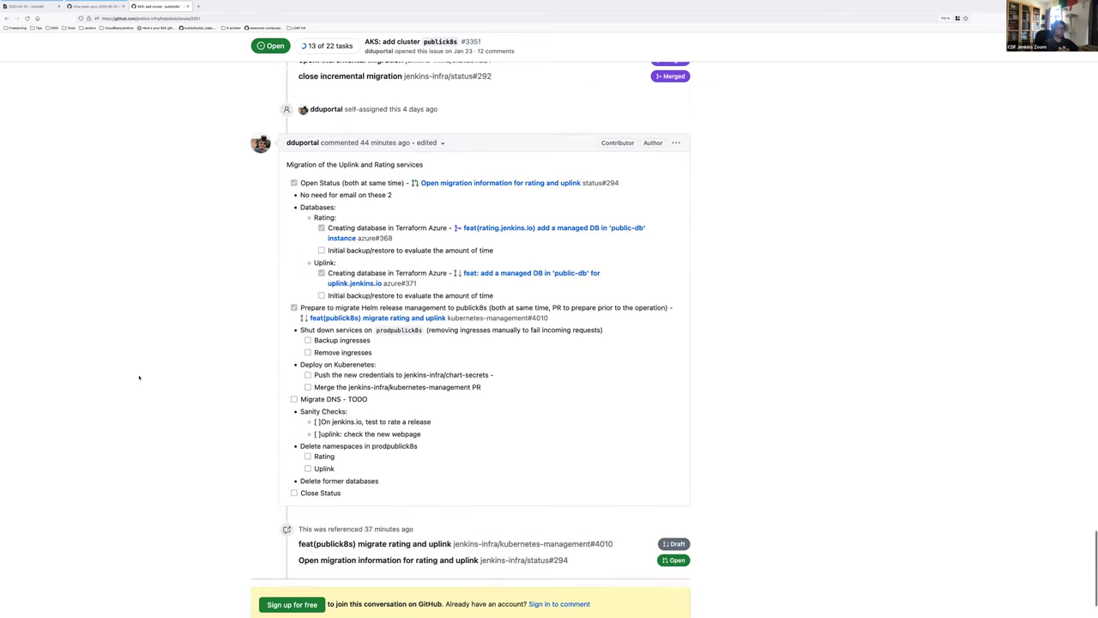
scroll(139, 377, "down", 1)
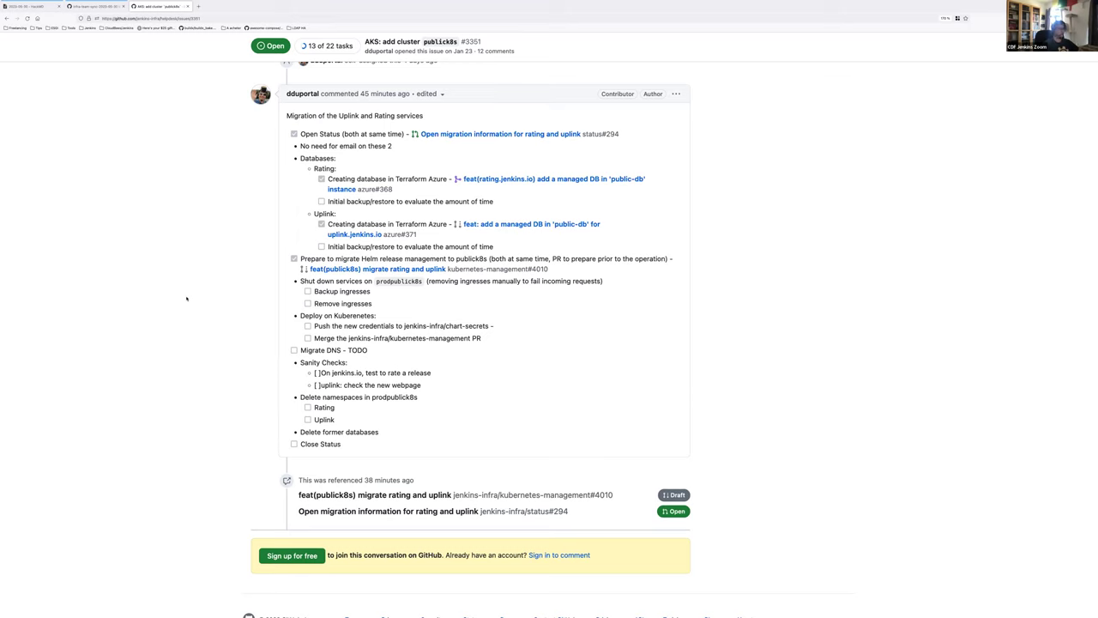
Return to the HackMD notes and add sub-items "Thurday 1st of June" and "Taint VMs" under "Migrate trusted.ci.jenkins.io from AWS to Azure".
left_click(23, 5)
left_click(78, 307)
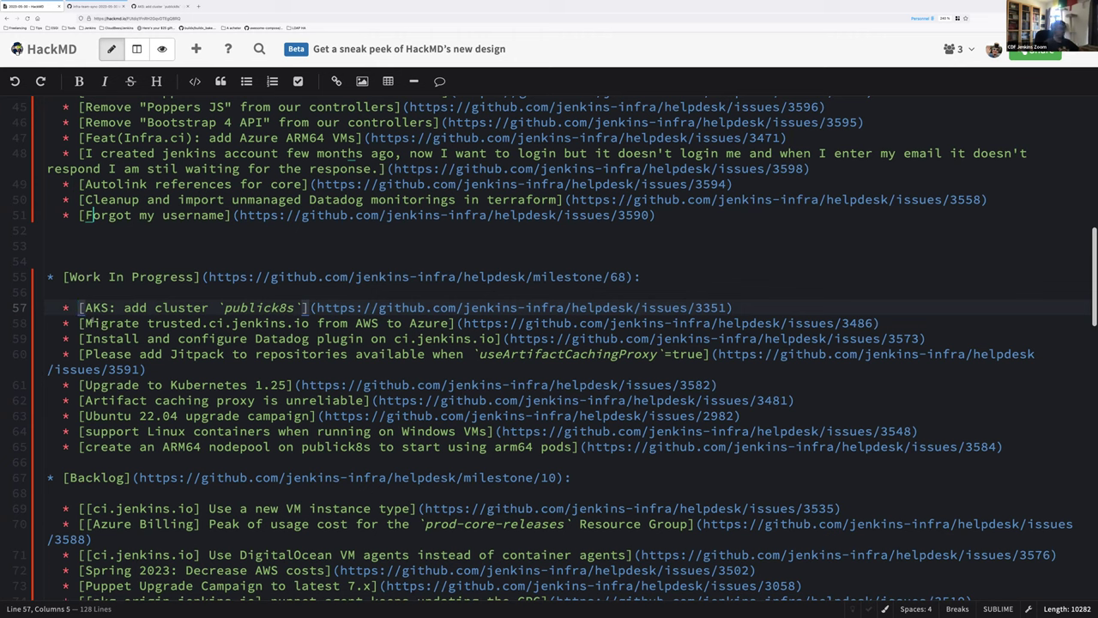
left_click(99, 323)
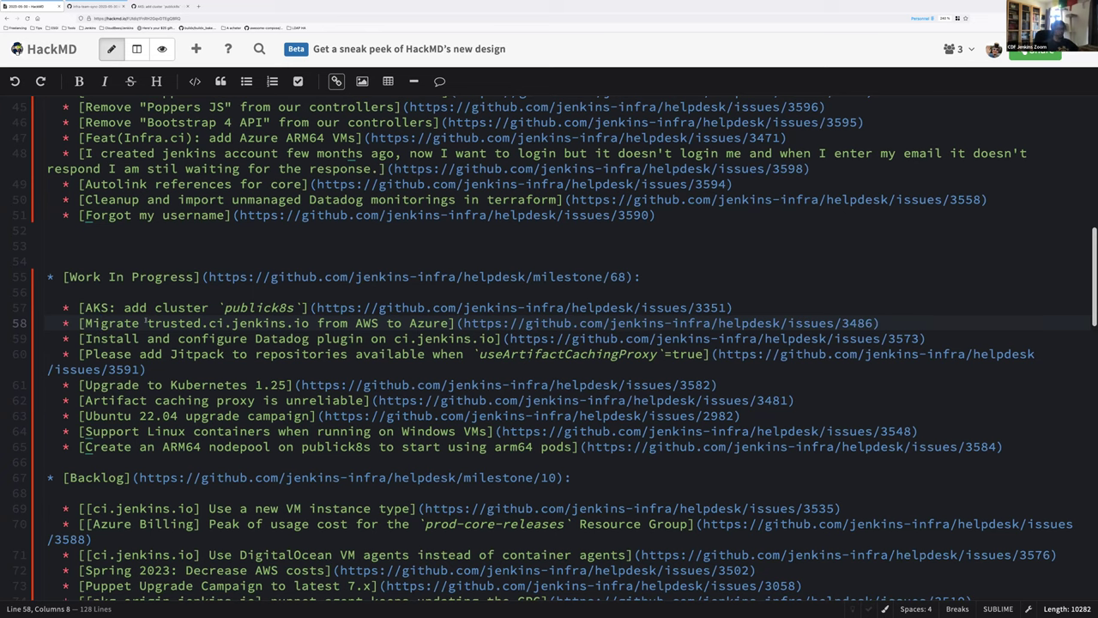
key("End")
key("Return")
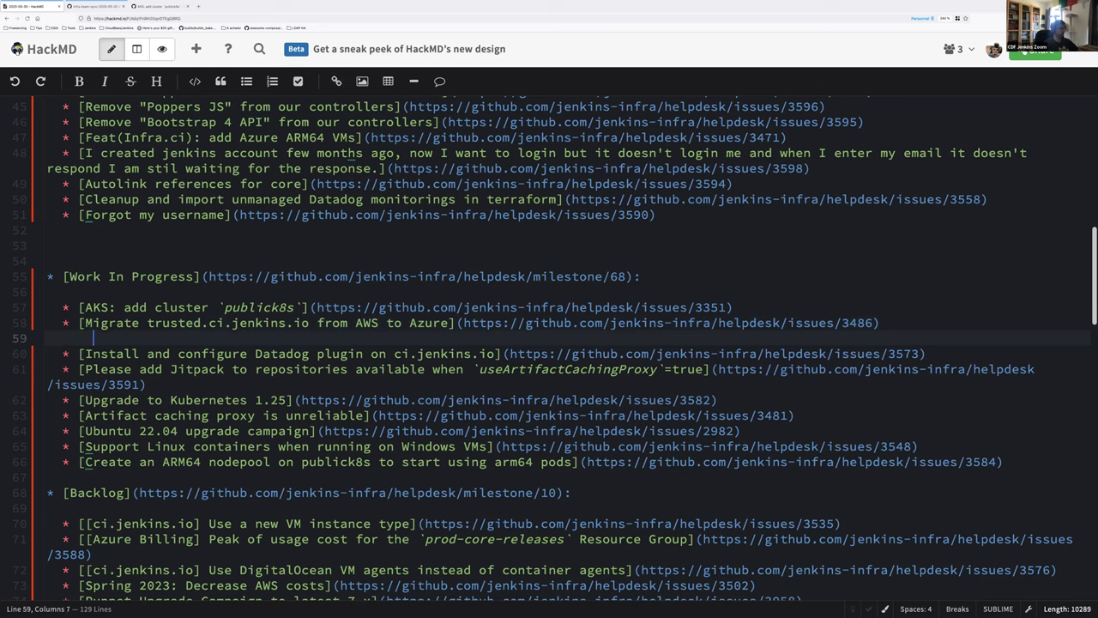
type("* Th")
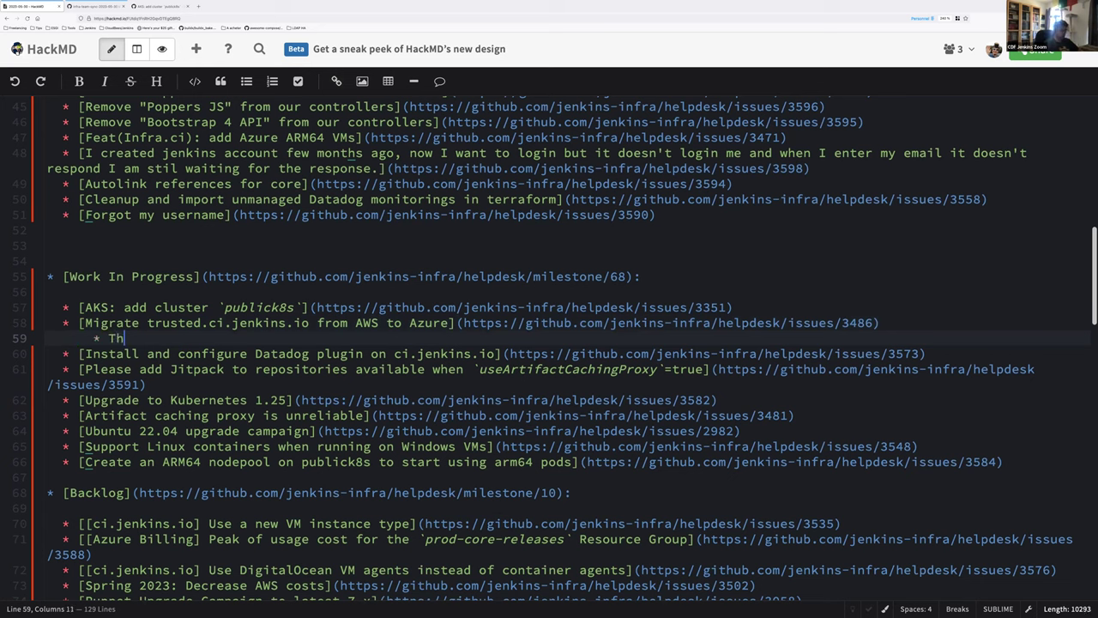
type("urday 1st of June")
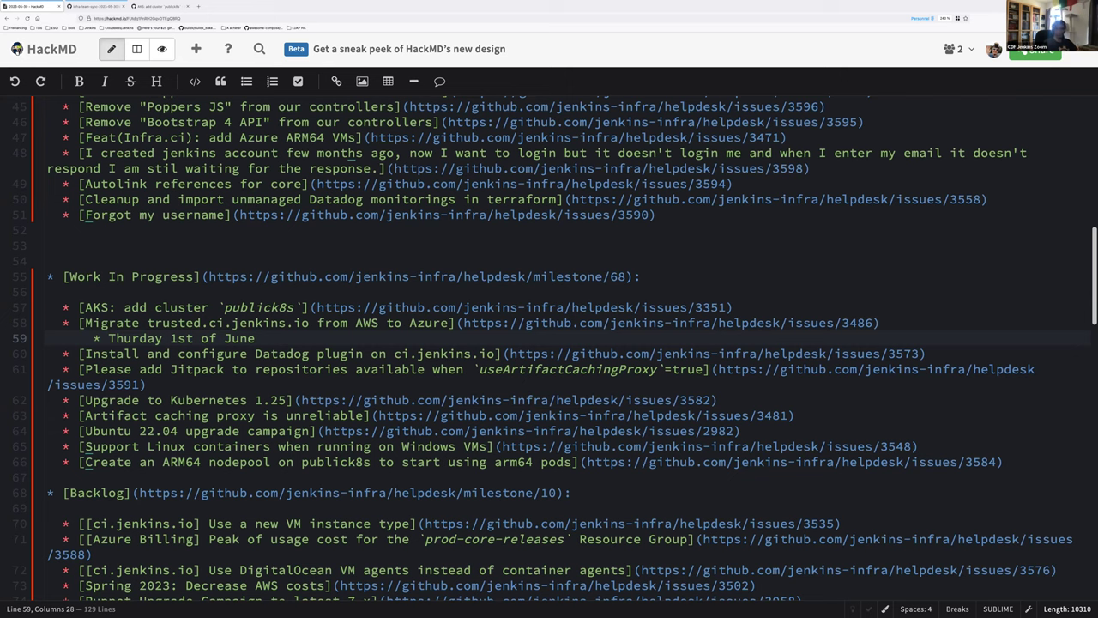
key("Return")
type("Taint VMs")
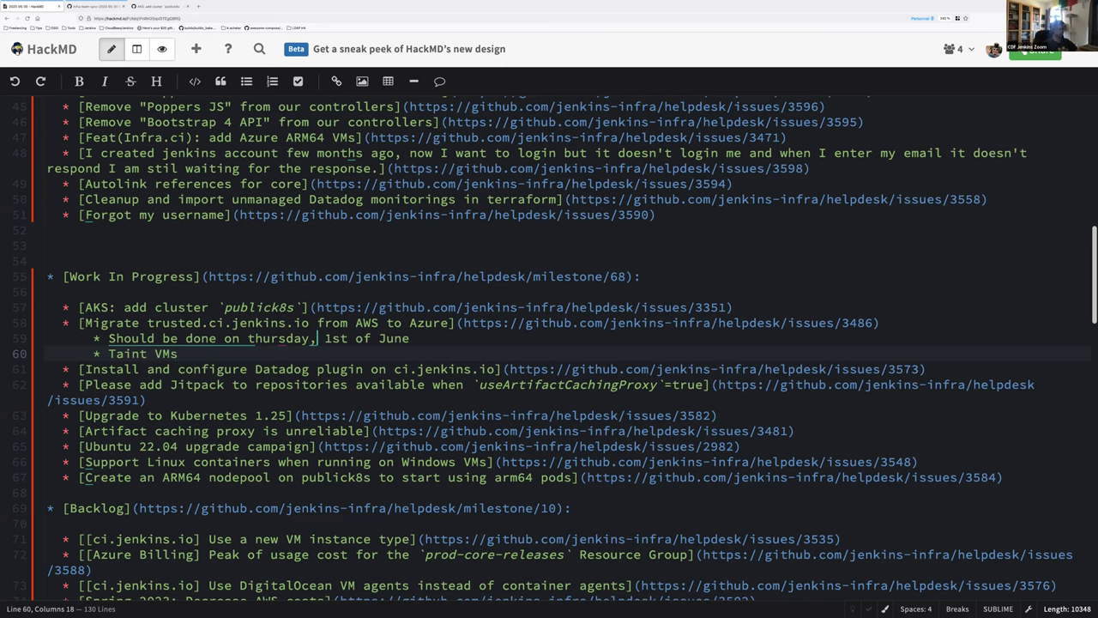
Add the sub-item "Send email the 31 of May (1 day prior)" below "Taint VMs" under the trusted.ci.jenkins.io migration.
key("Down")
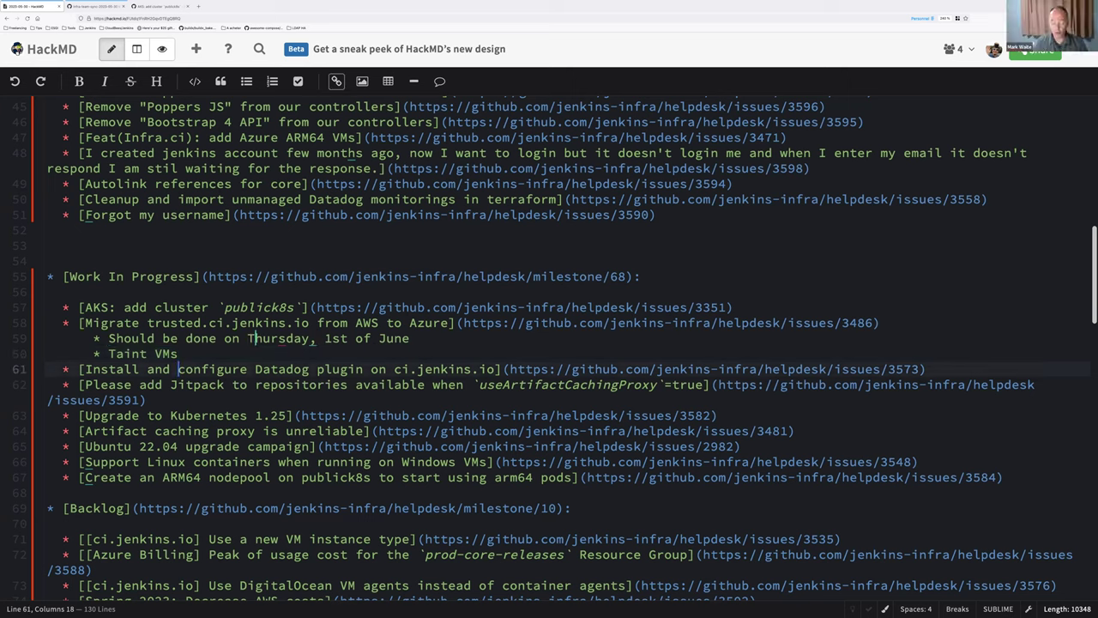
key("End")
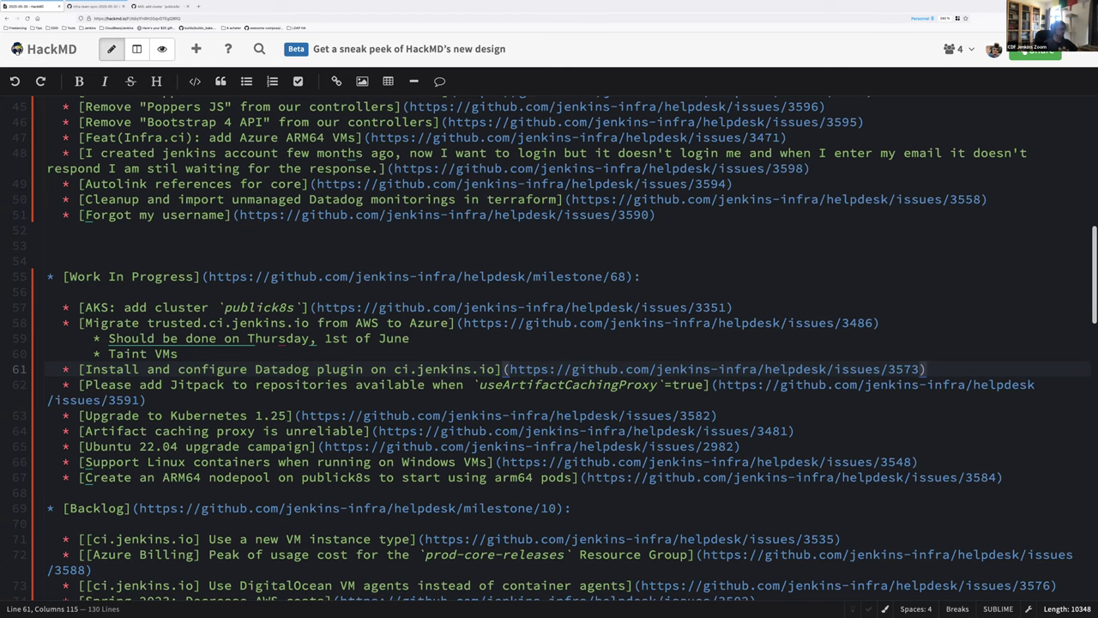
key("Up")
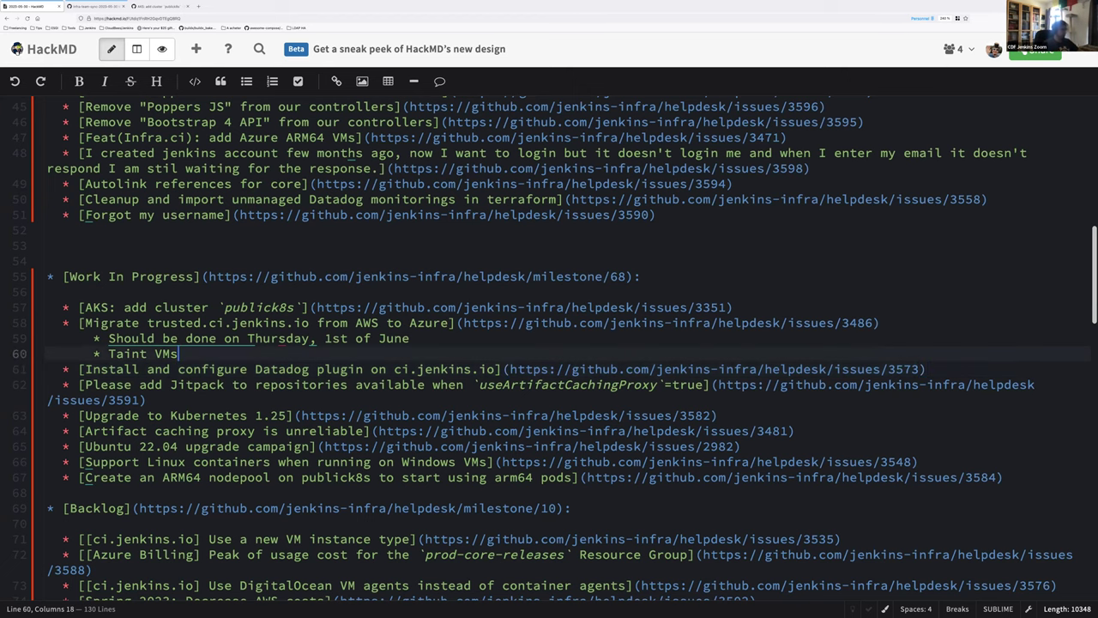
key("Return")
type("Send")
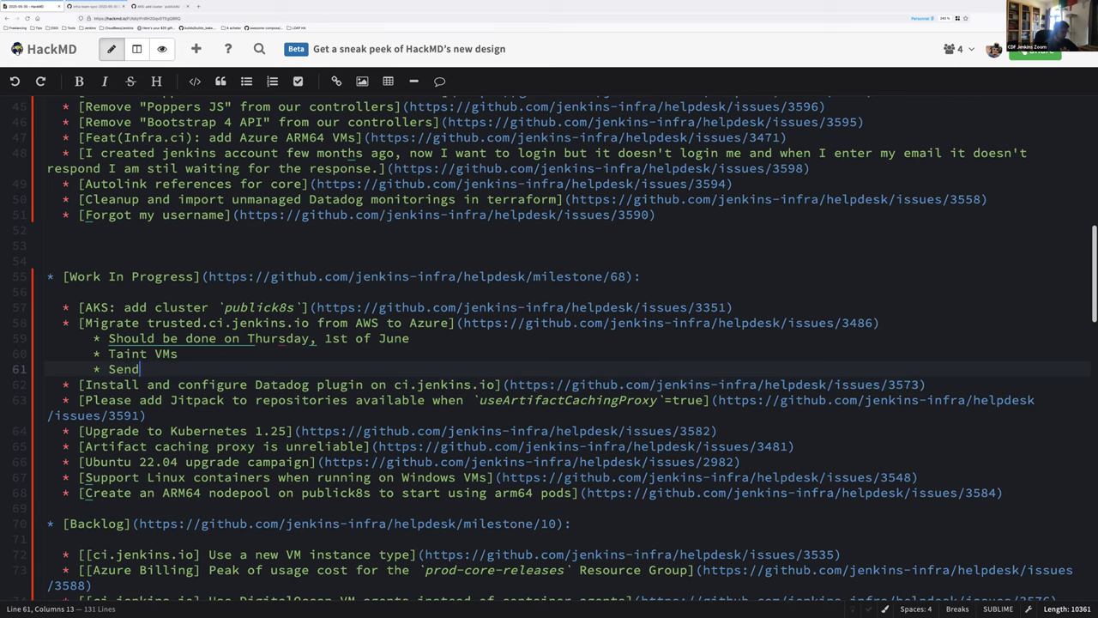
type(" email the31")
key("Left")
key("Left")
type("the")
key("End")
type("ay (1 day p")
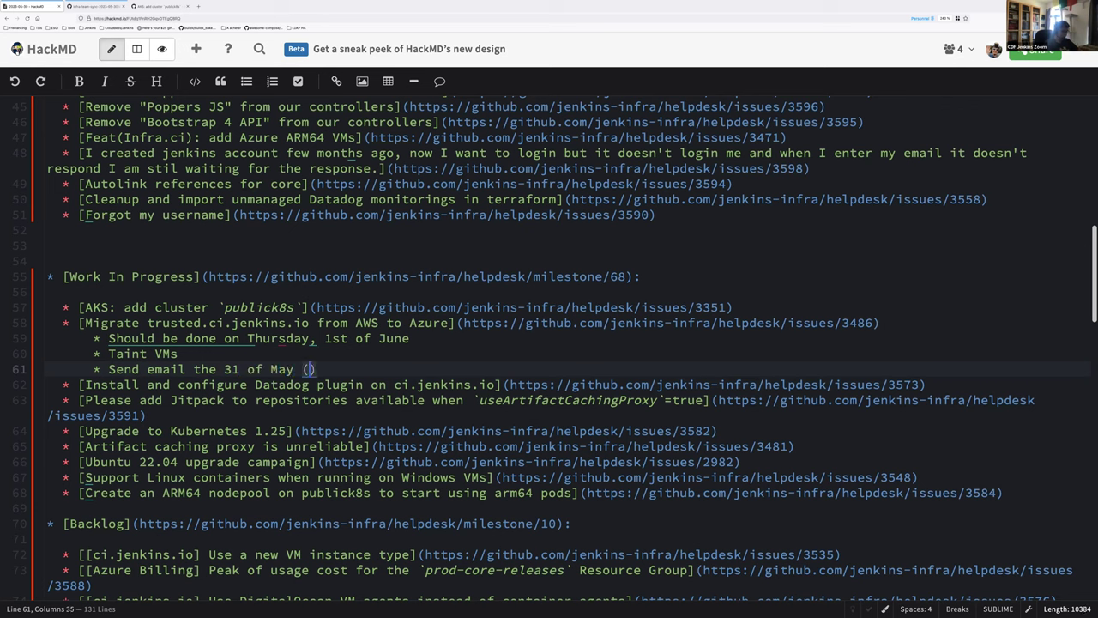
type("rior")
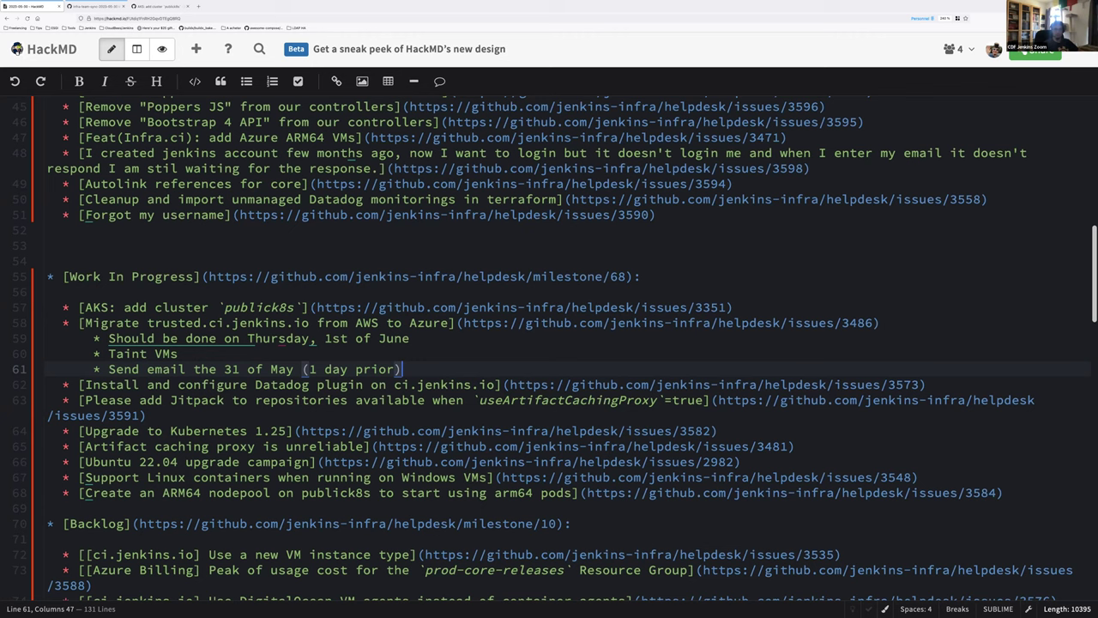
Go through the Datadog plugin, Jitpack, Kubernetes 1.25 and Artifact caching proxy items, highlighting the Jitpack issue link and the caching proxy line.
left_click(928, 385)
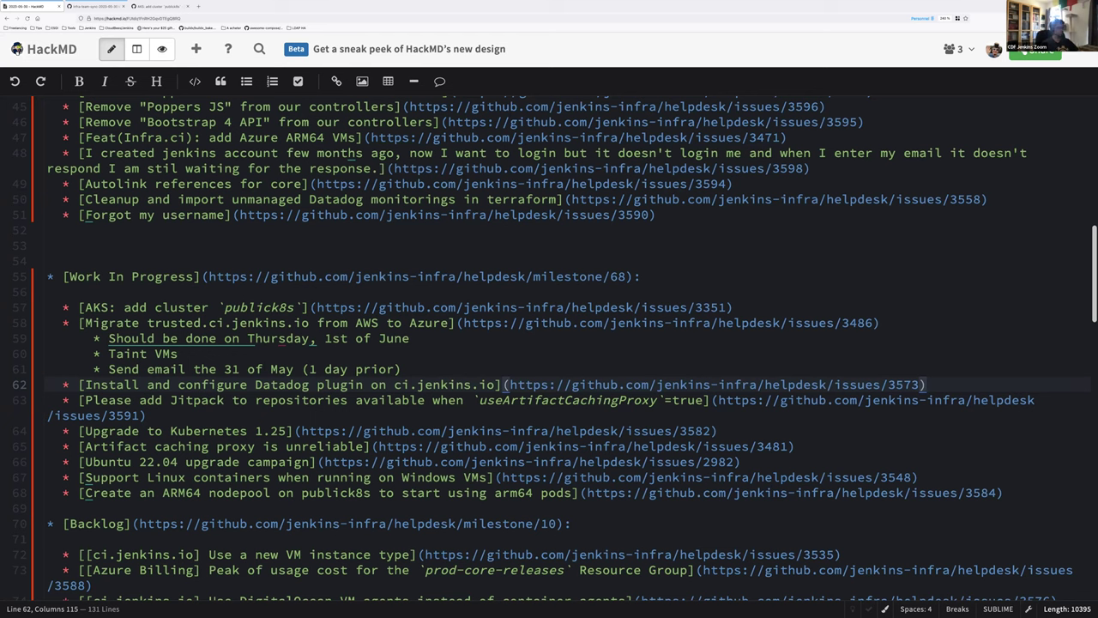
left_click(146, 415)
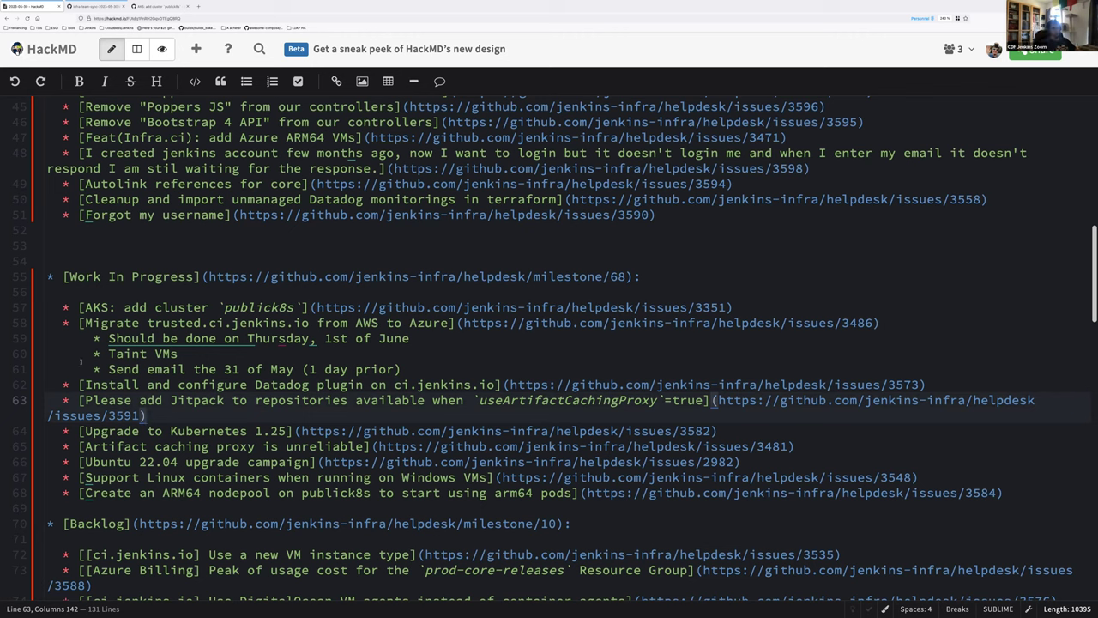
left_click(719, 400)
left_click_drag(718, 400, 142, 416)
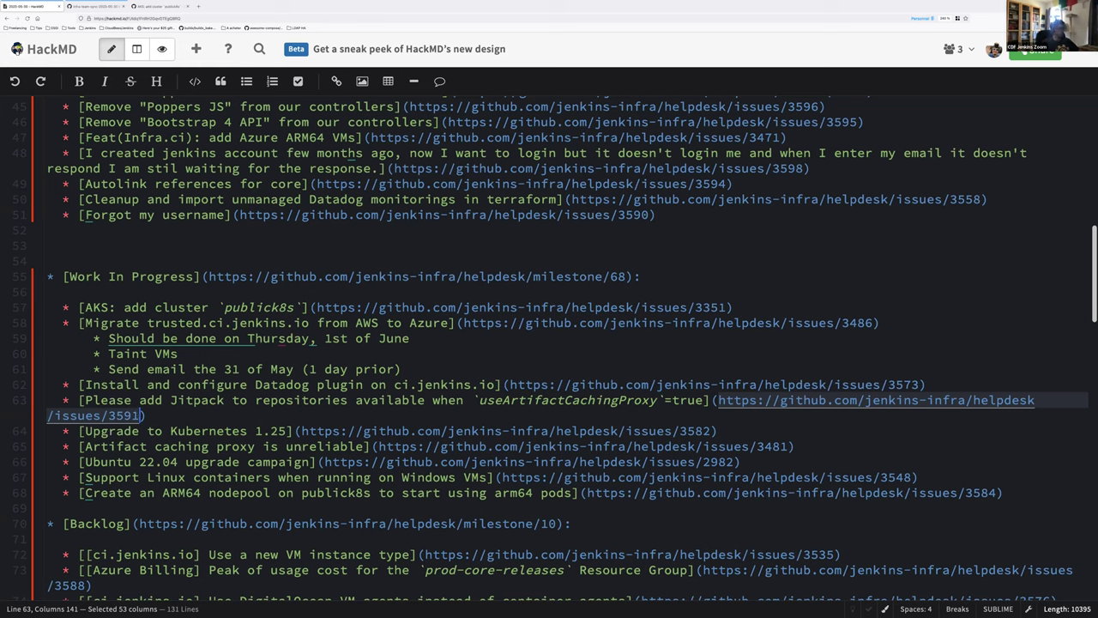
left_click(298, 430)
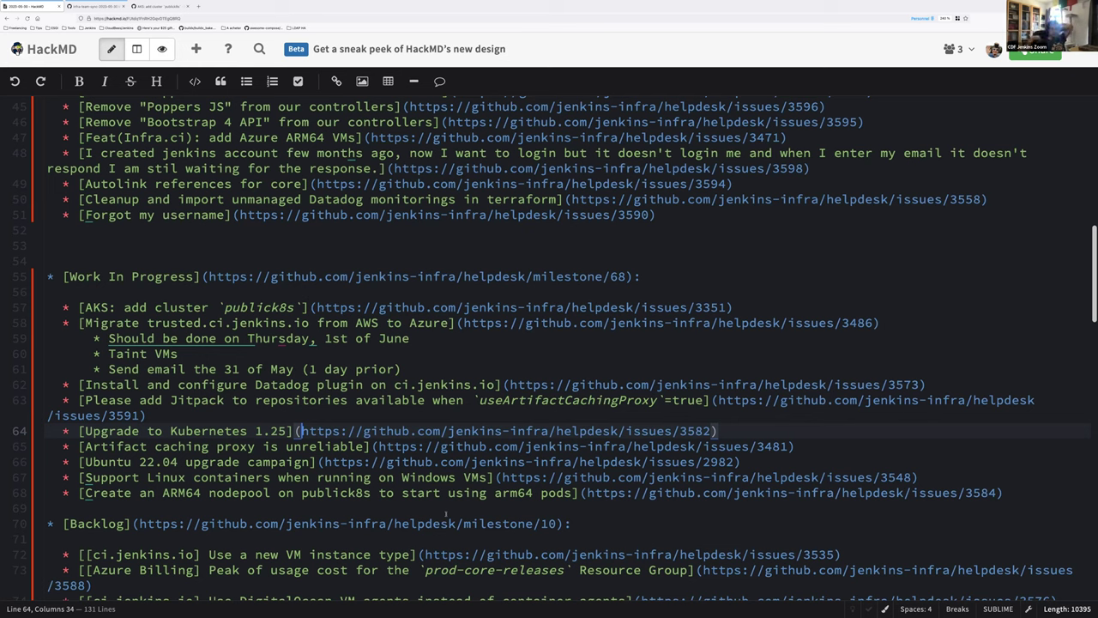
key("Down")
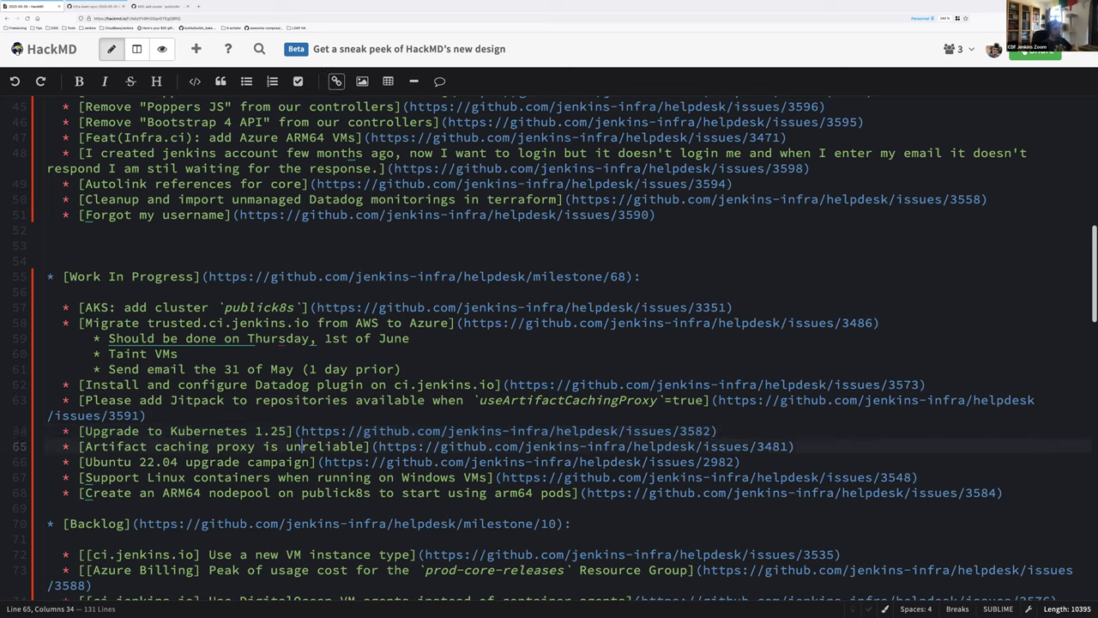
key("Home")
key("shift+End")
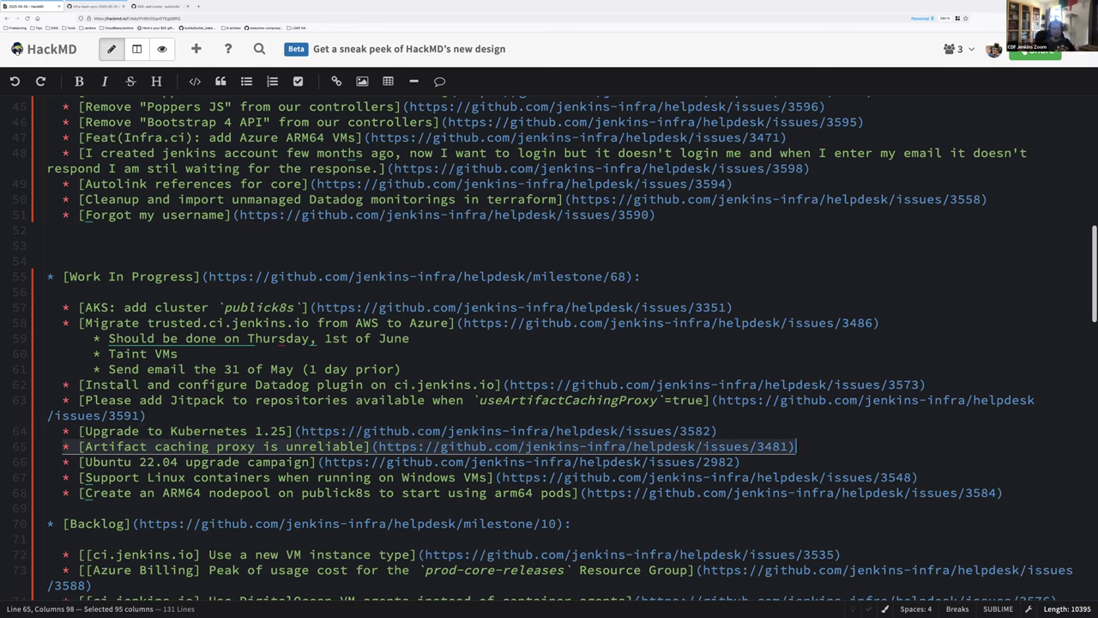
key("Right")
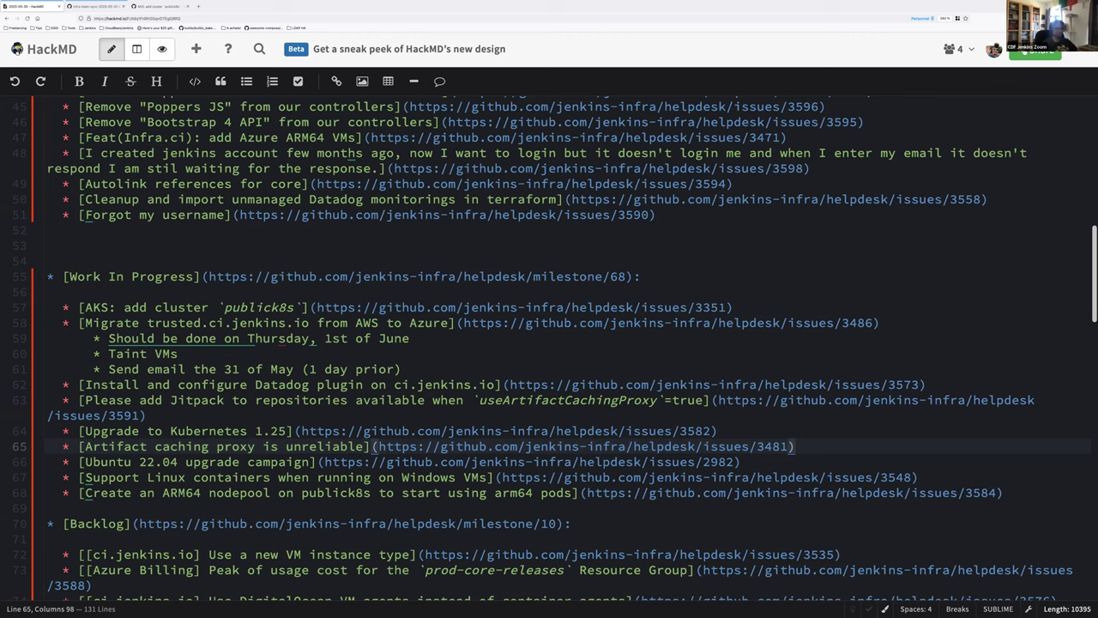
Add a sub-item under "Ubuntu 22.04 upgrade campaign" reading "Edamame and lettuce first, puppet.jenkins".
key("Down")
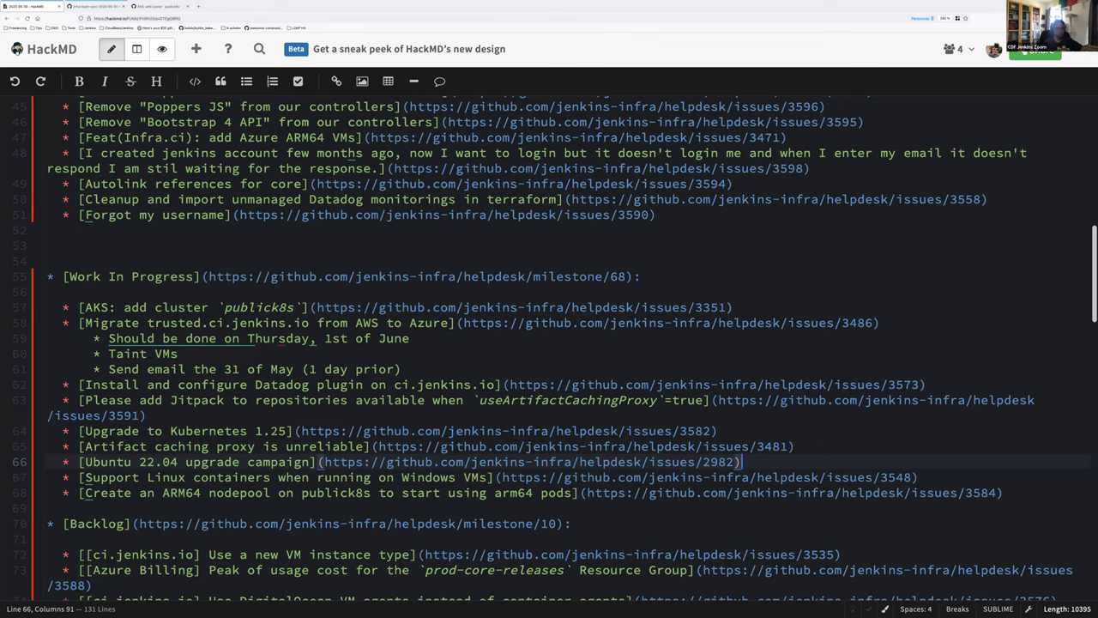
key("Return")
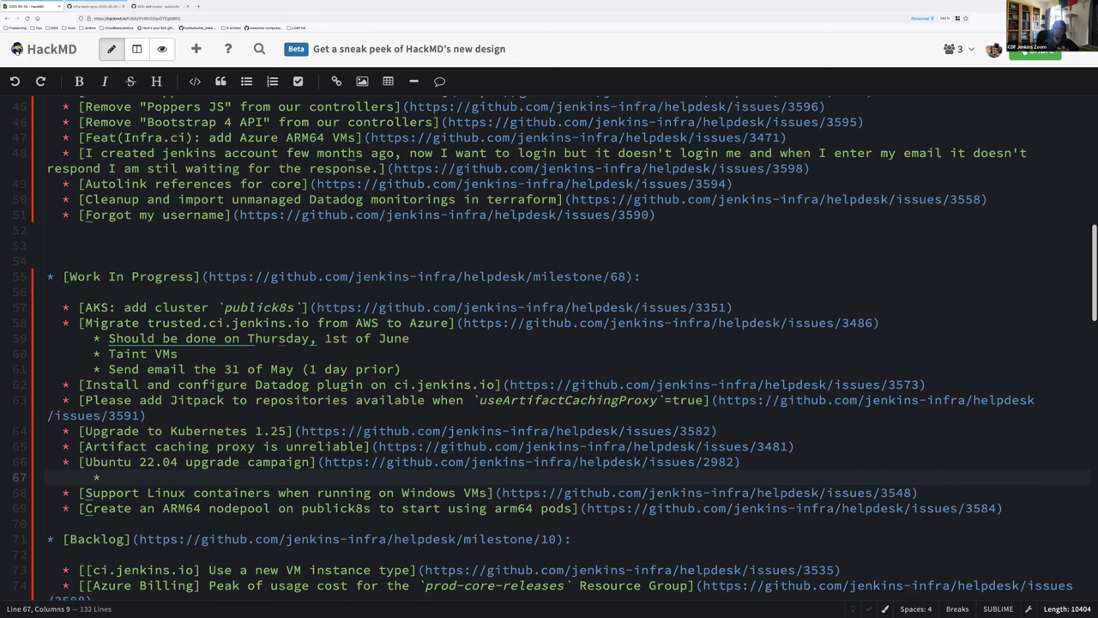
type("Edamade")
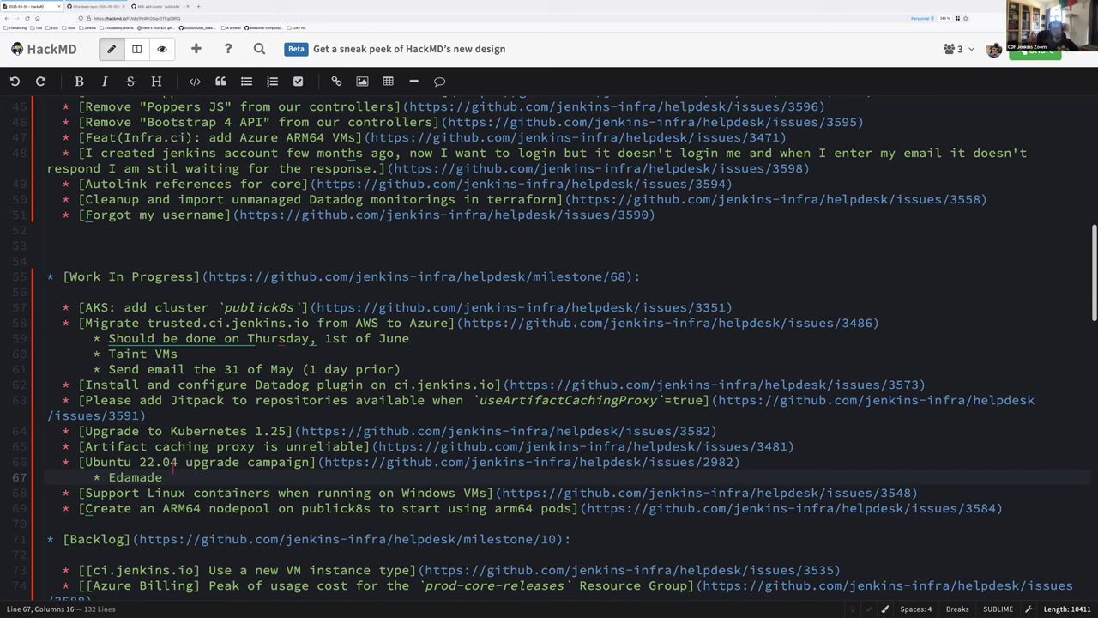
key("BackSpace")
key("BackSpace")
type("me")
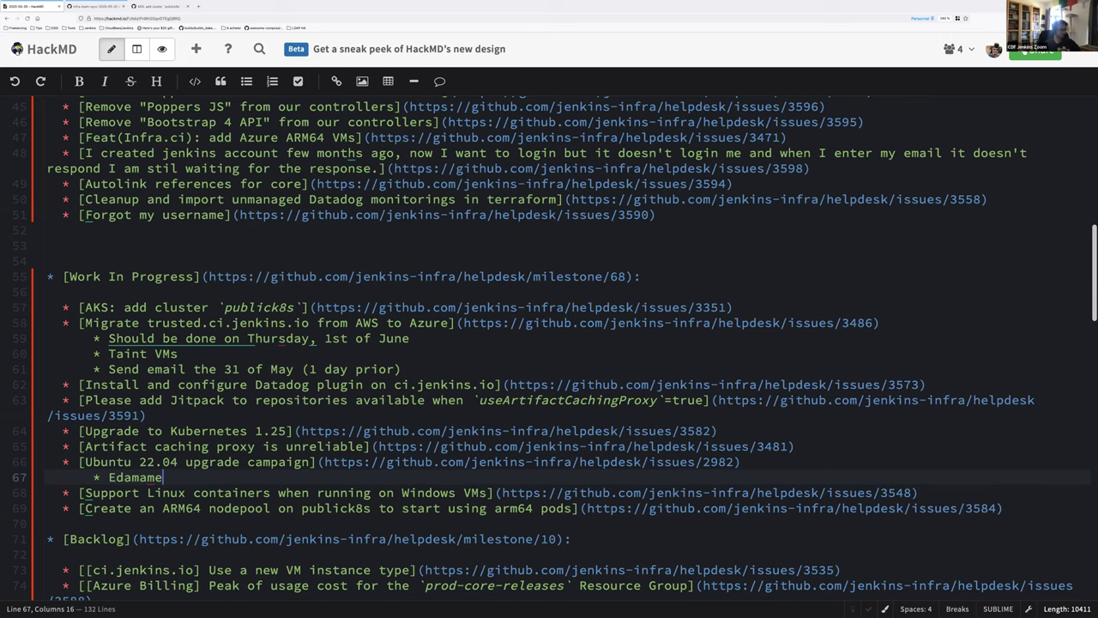
type("and lettuce f")
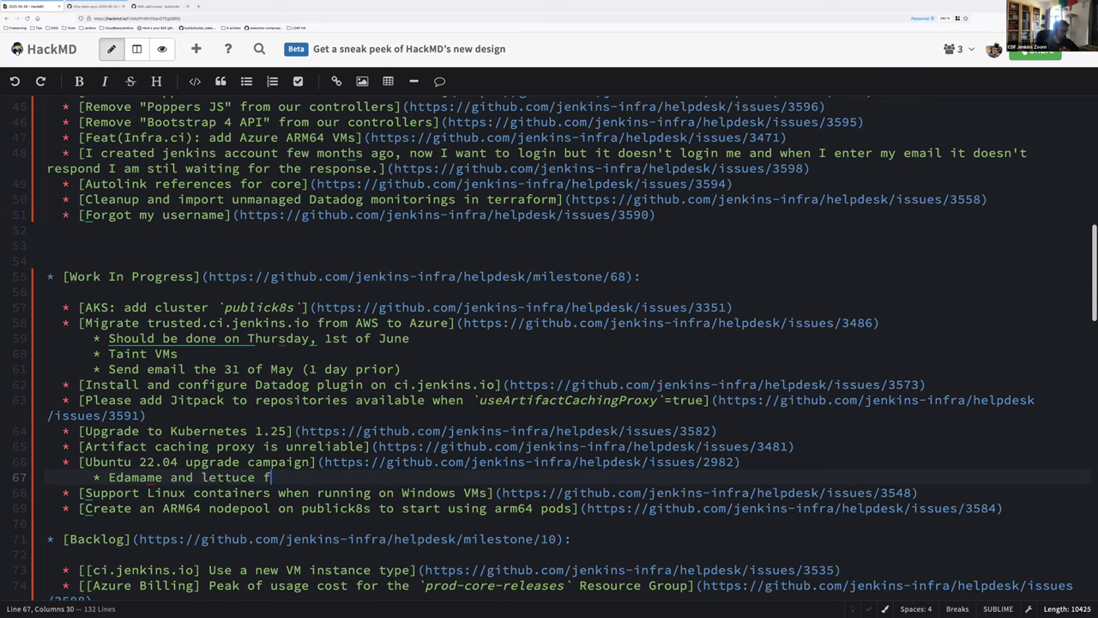
type("irst, p")
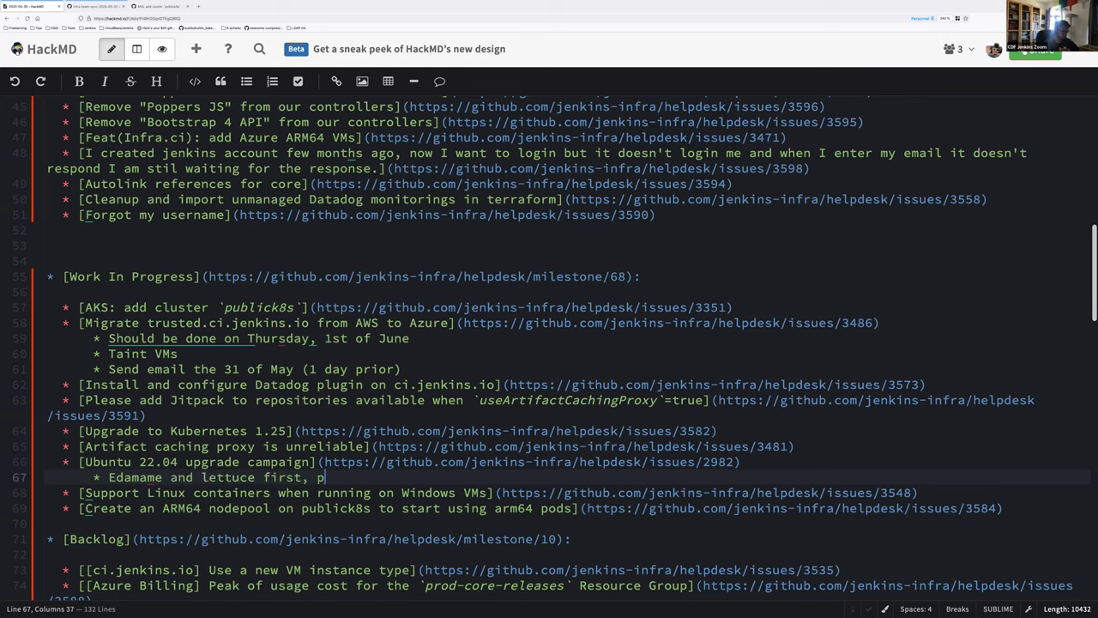
type("uppet.jenkins")
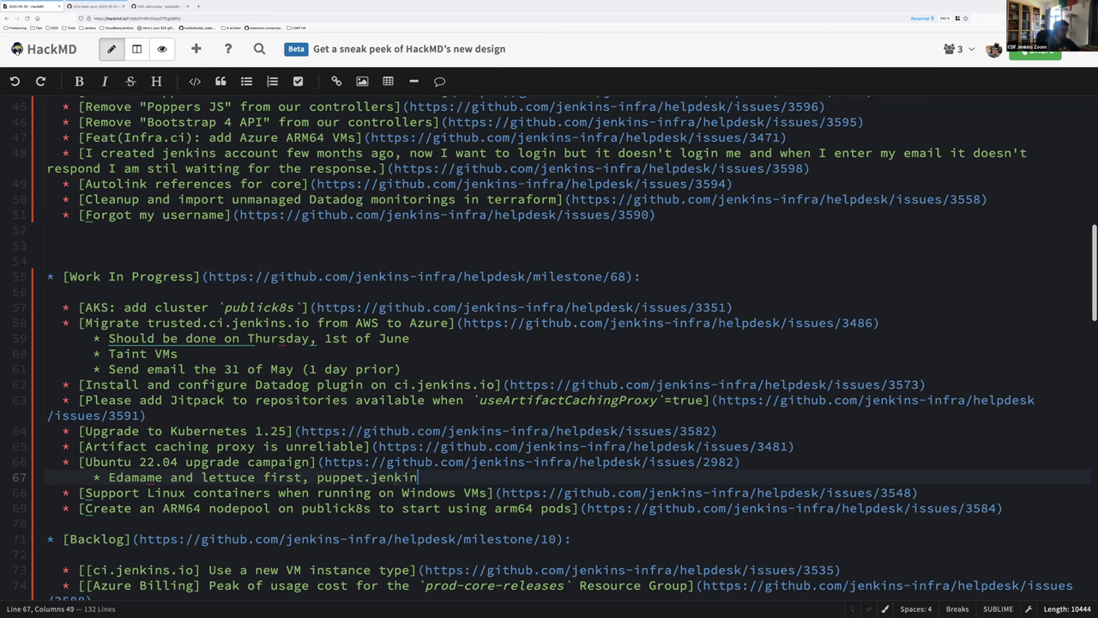
Rework the end of the Ubuntu campaign sub-item to read "Radish (puppet.jenkins.io) then".
key("ctrl+Left")
key("ctrl+Left")
key("ctrl+Left")
type("Radish (")
key("End")
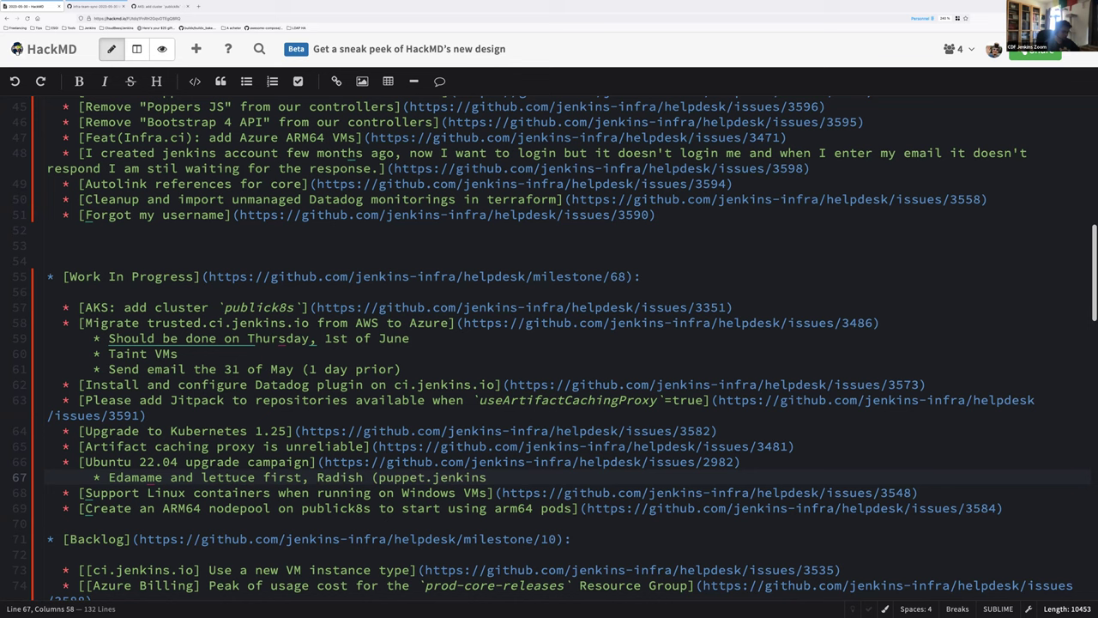
type(".io) then")
Review the "Support Linux containers when running on Windows VMs" and "Create an ARM64 nodepool on publick8s" items, highlighting each line.
key("Down")
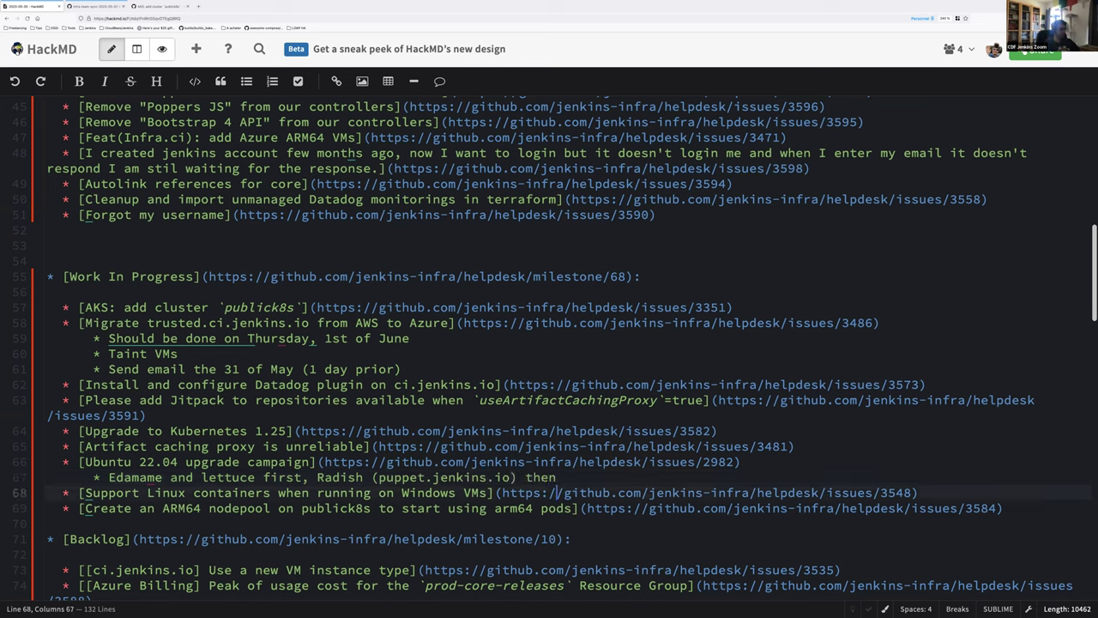
key("Home")
key("shift+End")
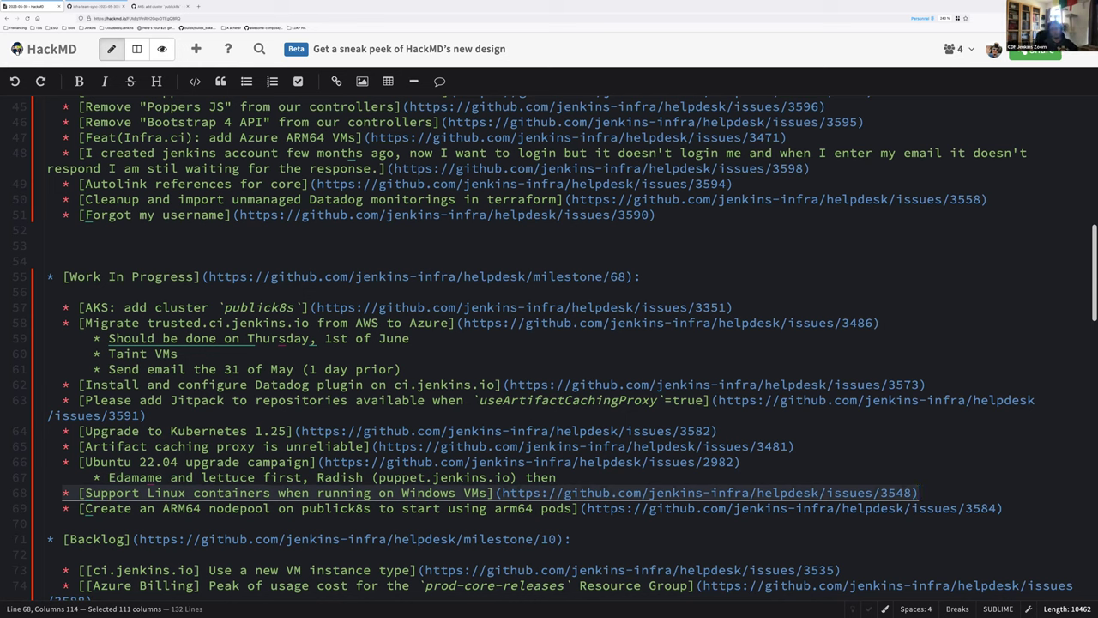
key("Right")
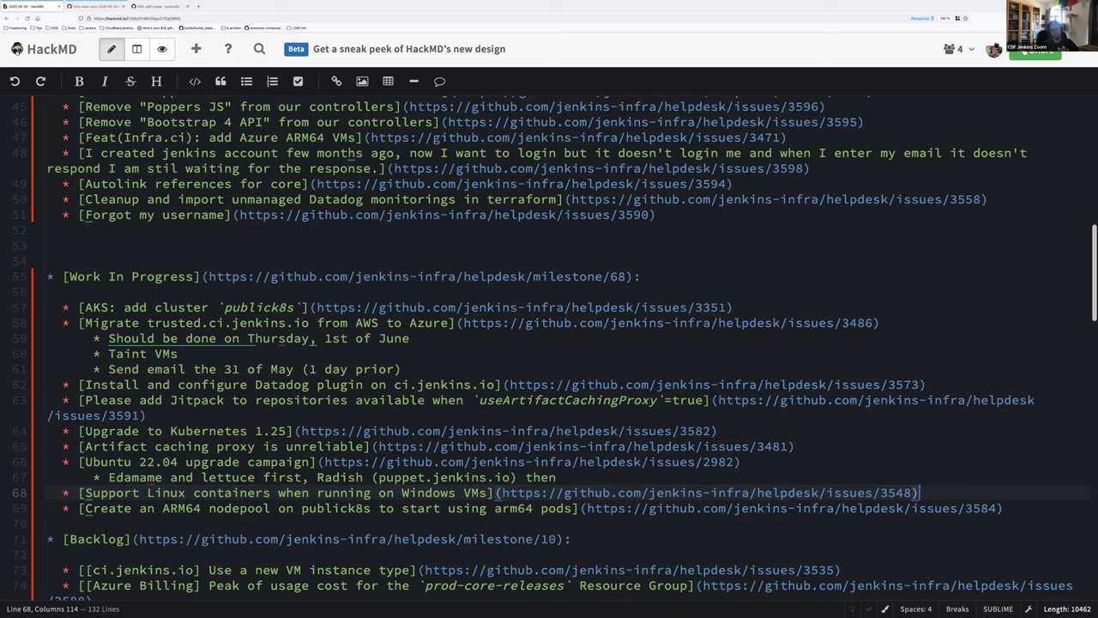
left_click(916, 508)
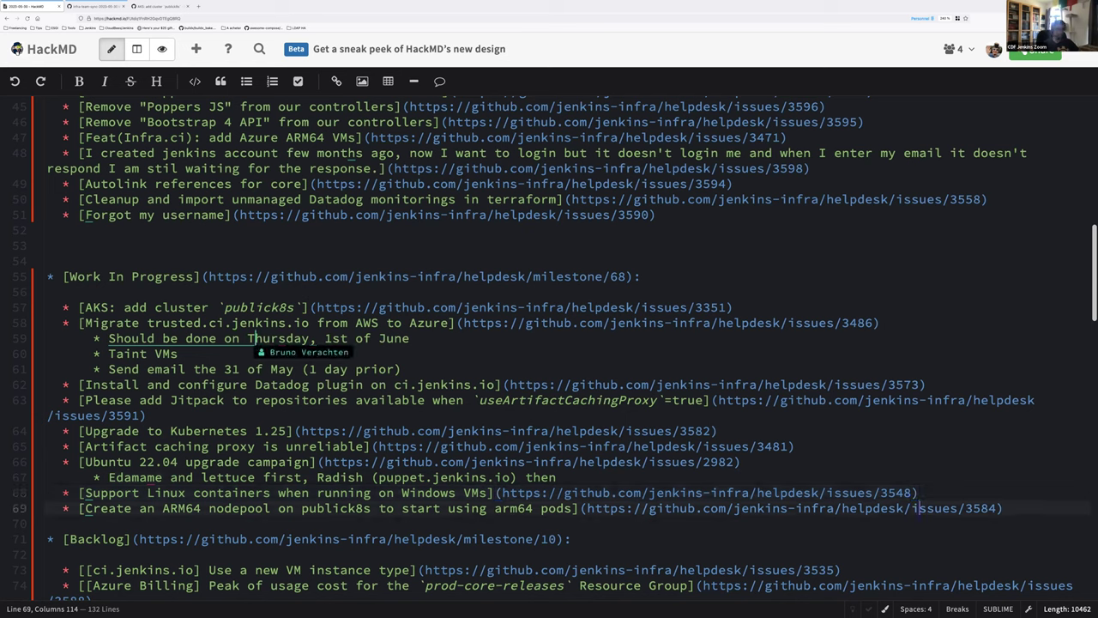
key("Home")
key("shift+End")
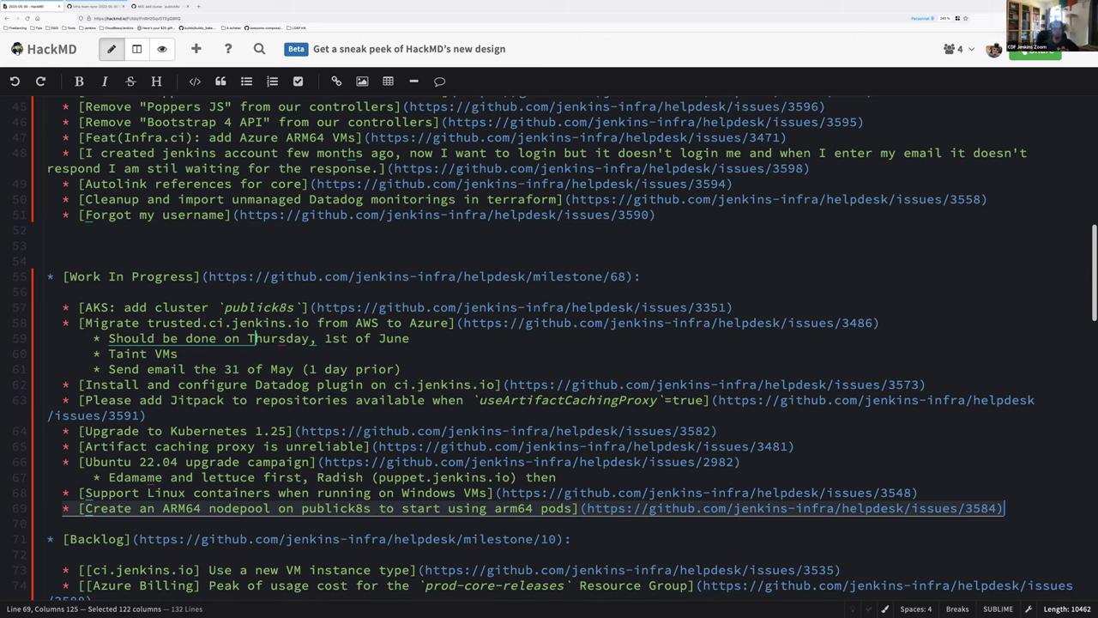
key("Right")
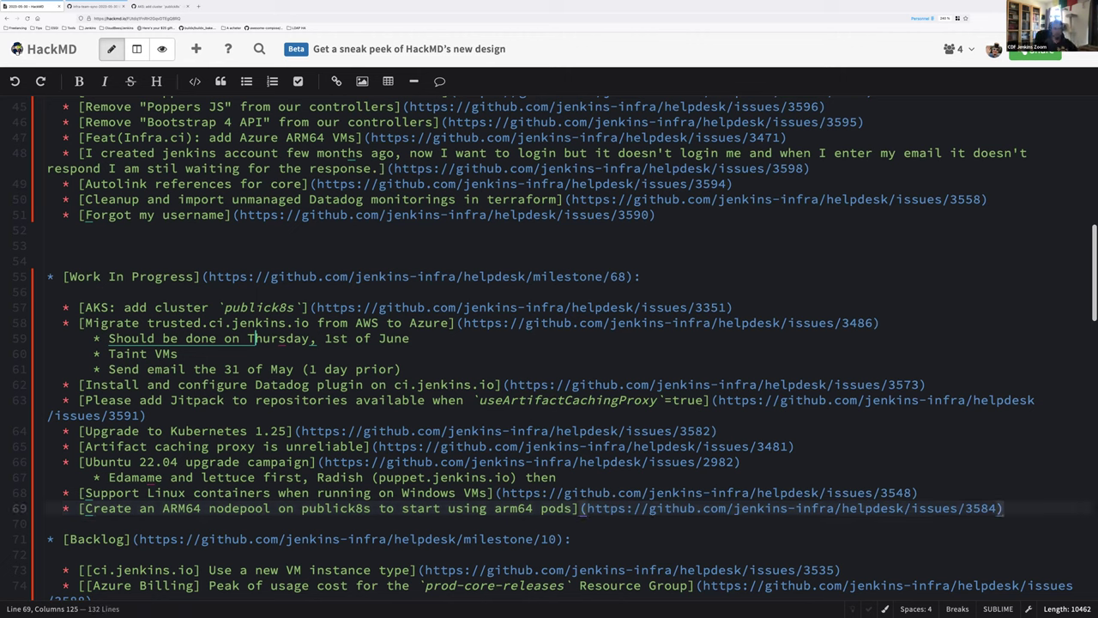
Add the sub-item "PR ready, with a VM sizing for new nodepool" under the ARM64 nodepool issue.
key("Up")
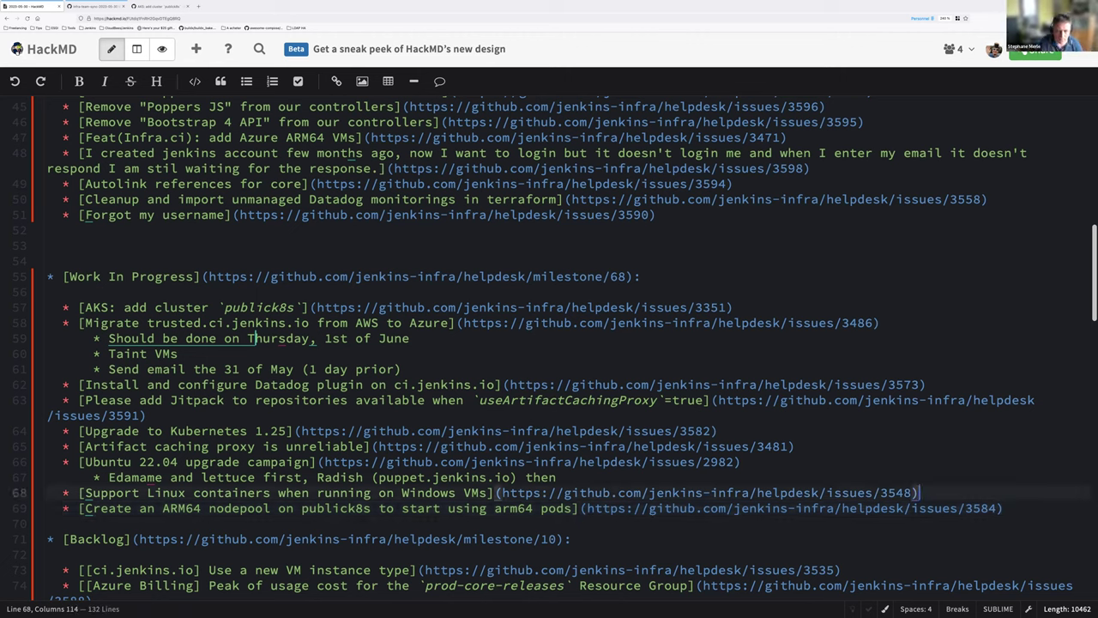
key("Down")
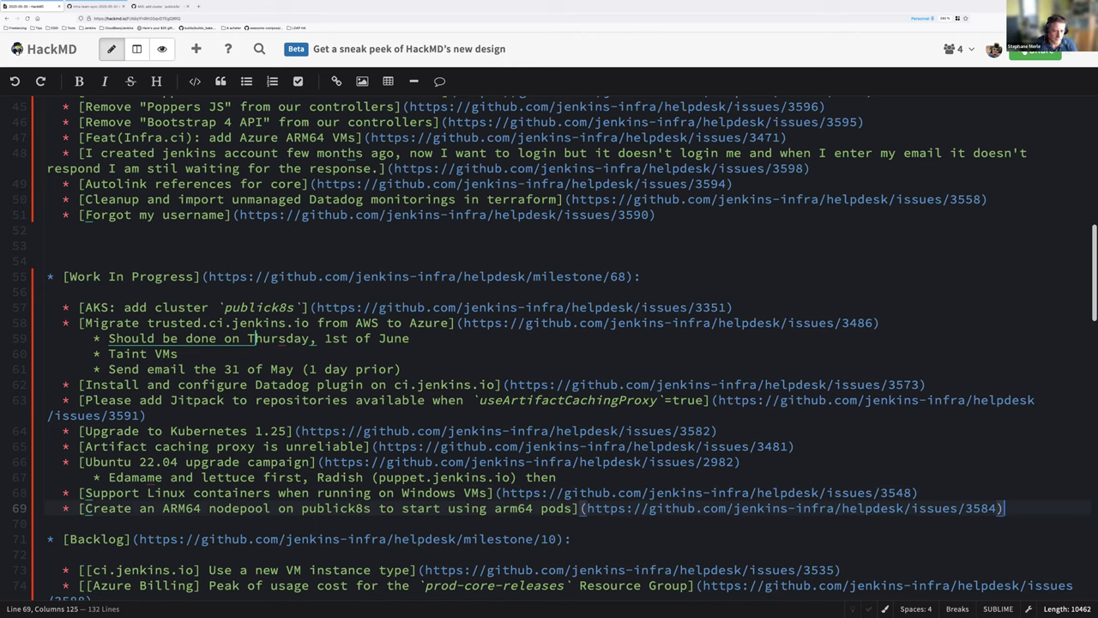
key("Return")
key("Tab")
type("PR ready,")
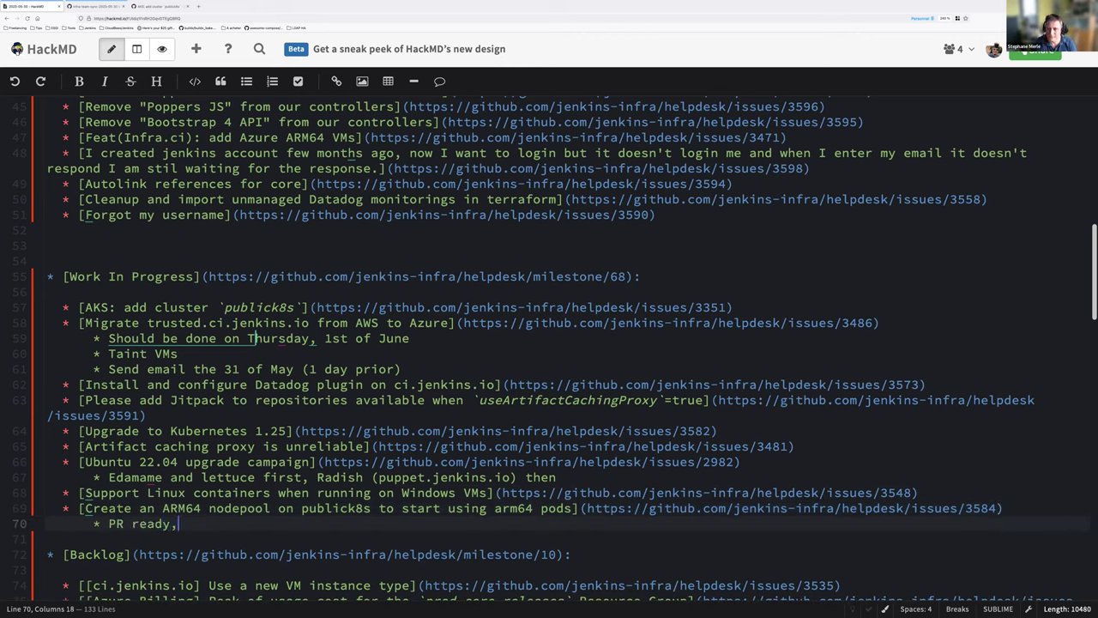
type(" with a")
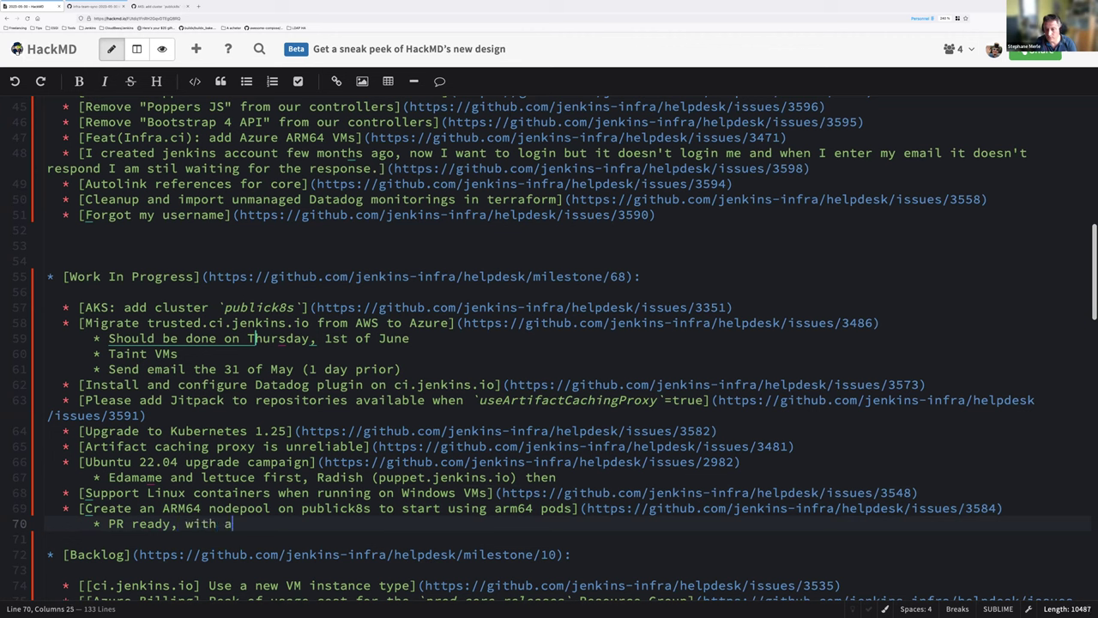
type(" VM sizing for new nodepool")
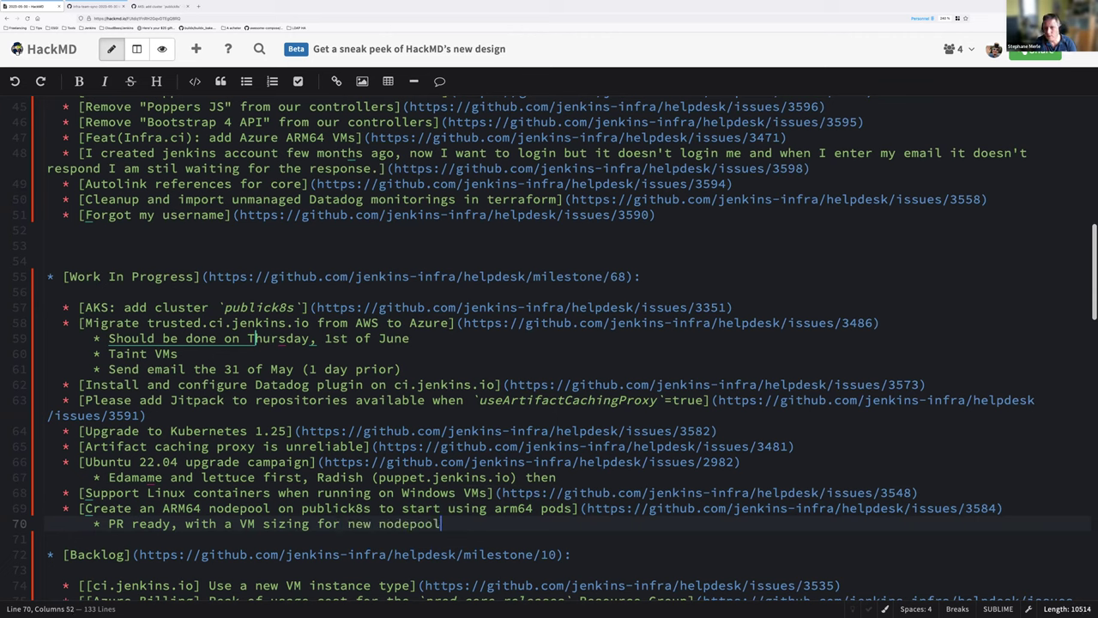
Add the sub-item "DockerCE -> Docker Desktop on Windows packer VMs to try" under the "Support Linux containers when running on Windows VMs" issue.
left_click(919, 492)
key("Return")
key("Tab")
type("D")
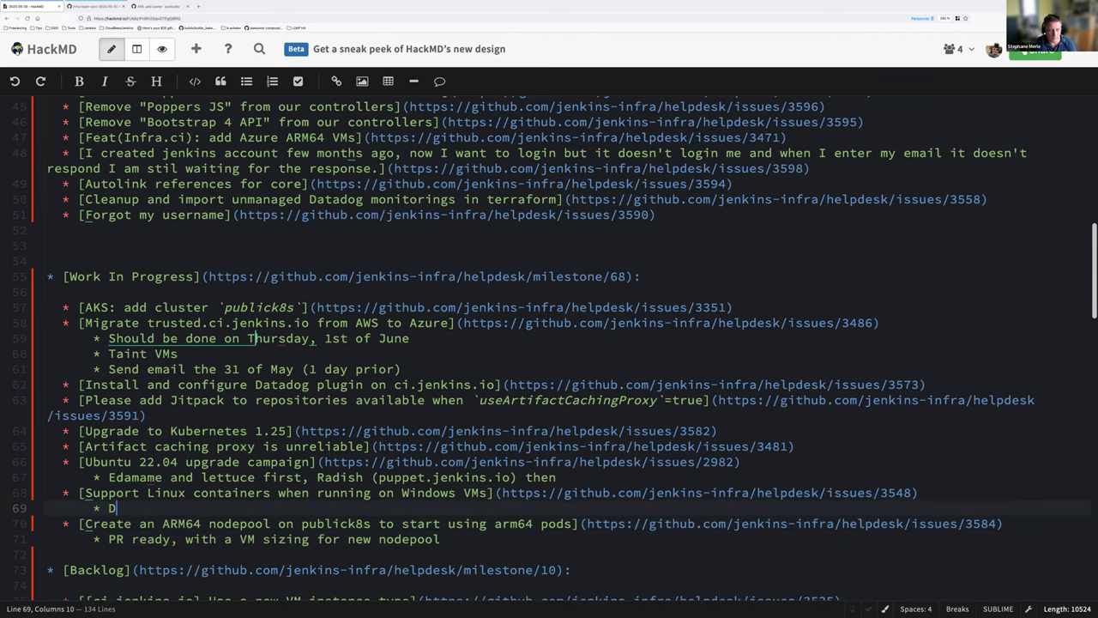
type("ockerCE")
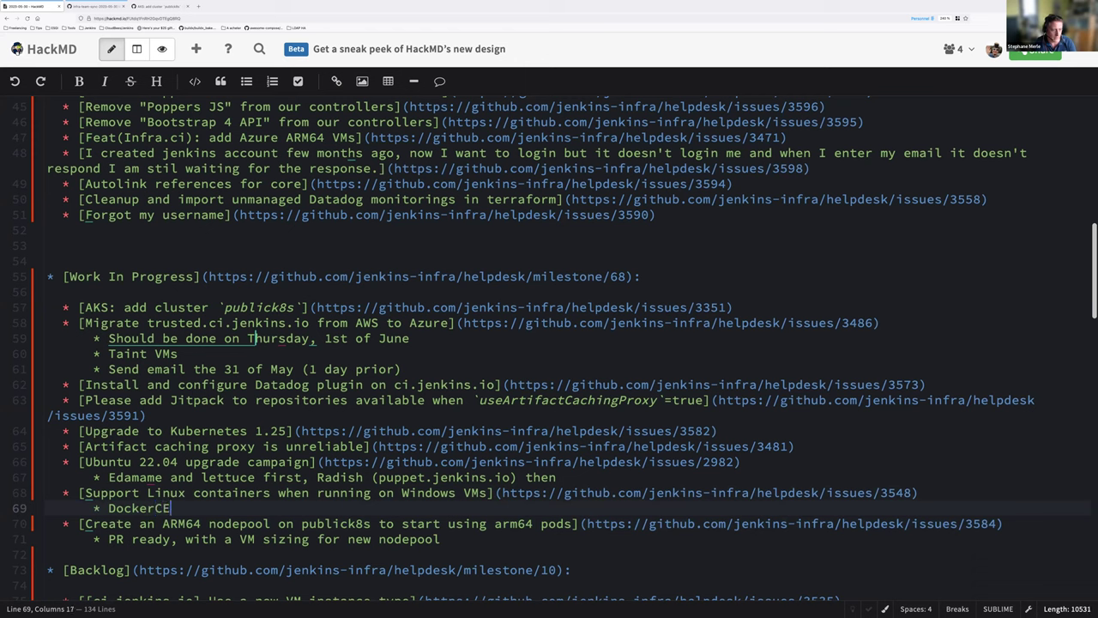
type(" -> Docker Deskto")
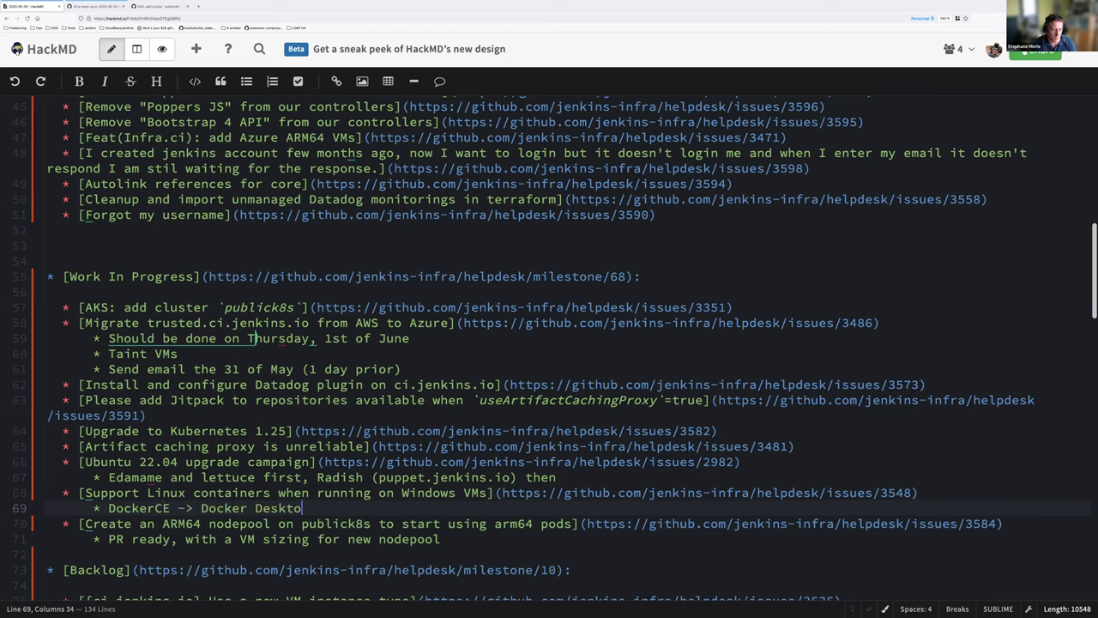
type("p on Window")
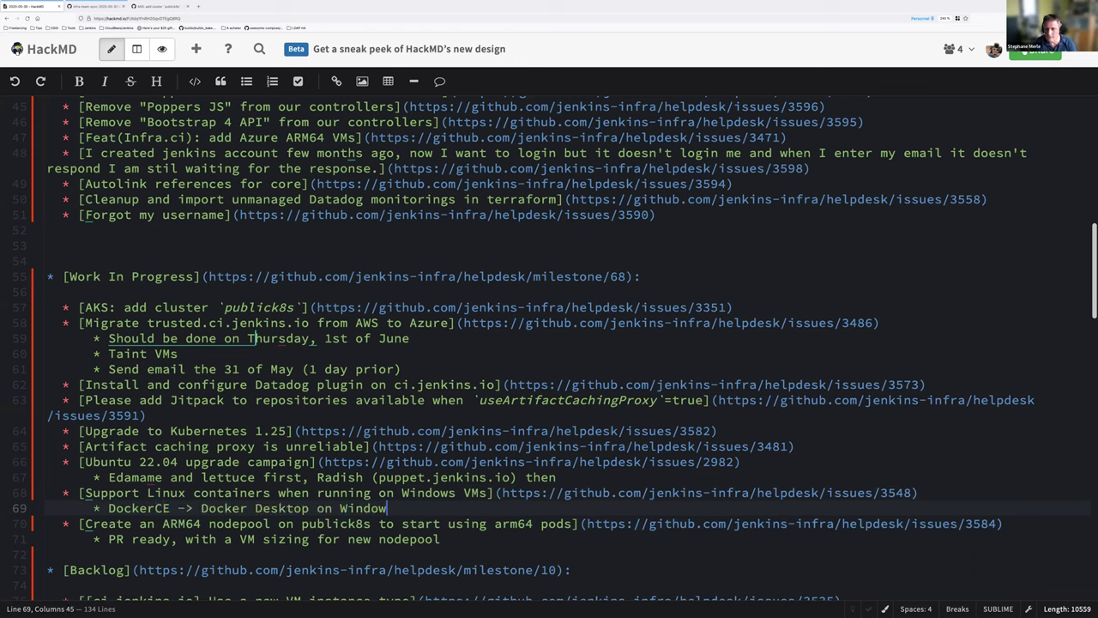
type("s packer VM")
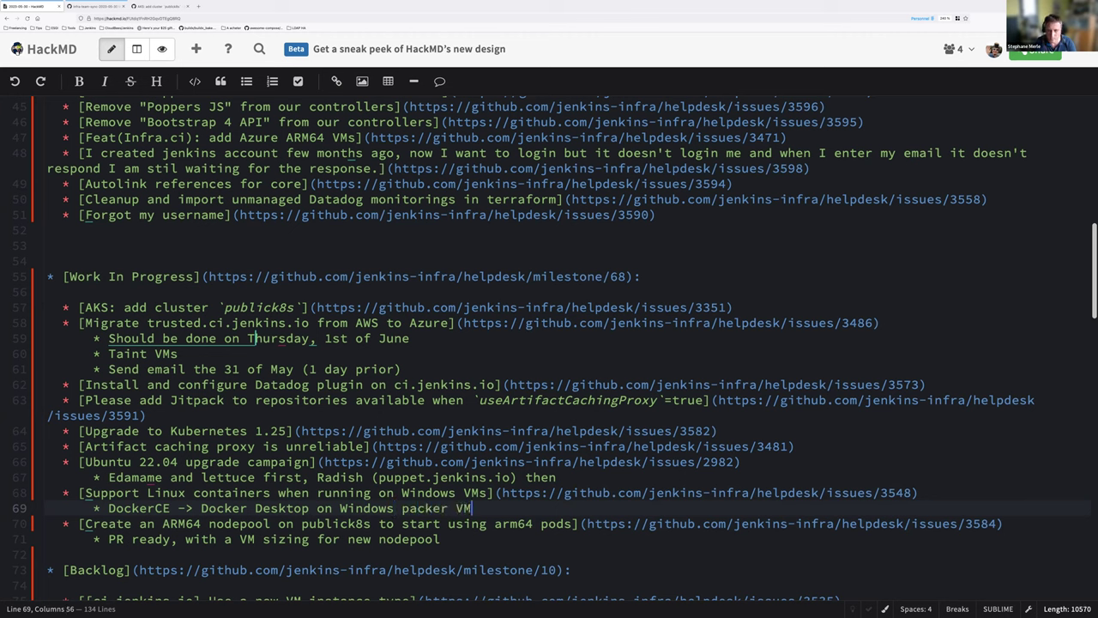
type("s to try")
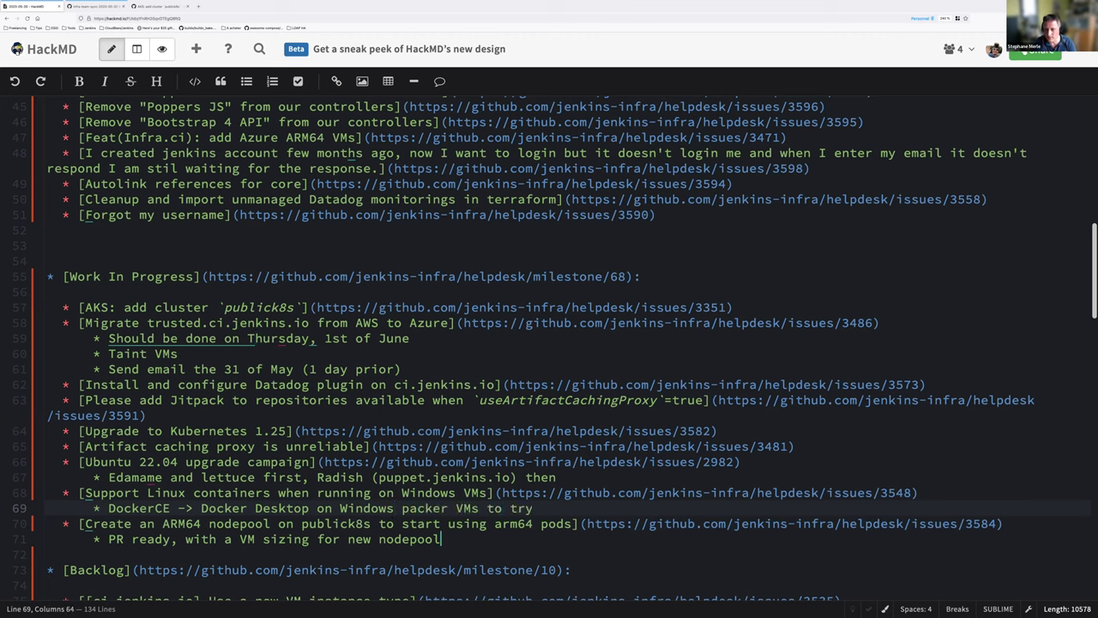
type(" (to")
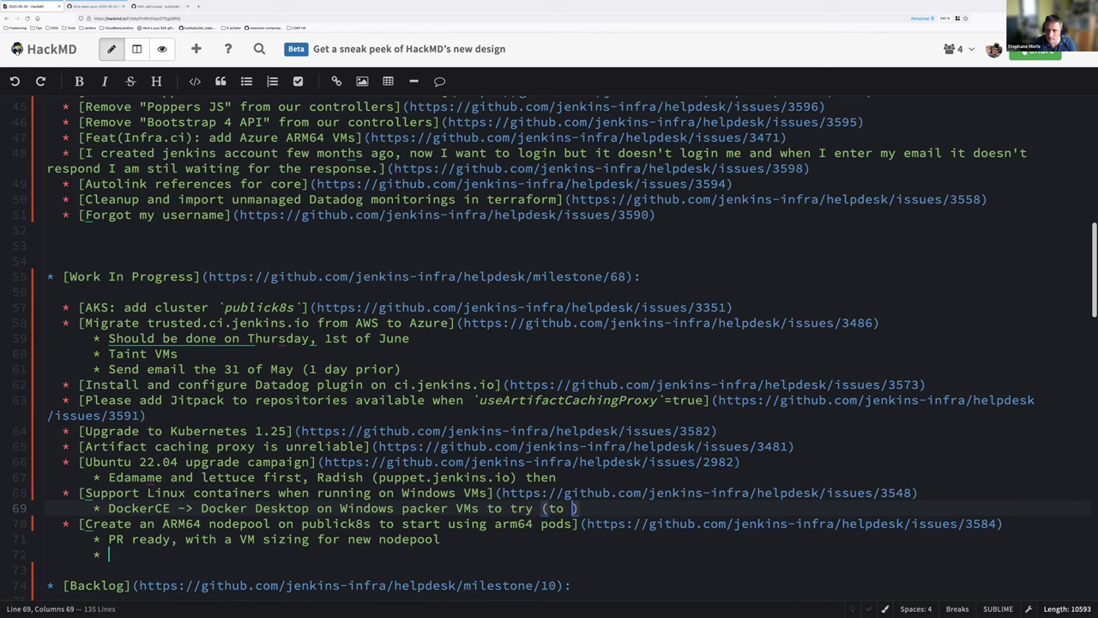
key("BackSpace")
key("BackSpace")
key("BackSpace")
key("BackSpace")
key("BackSpace")
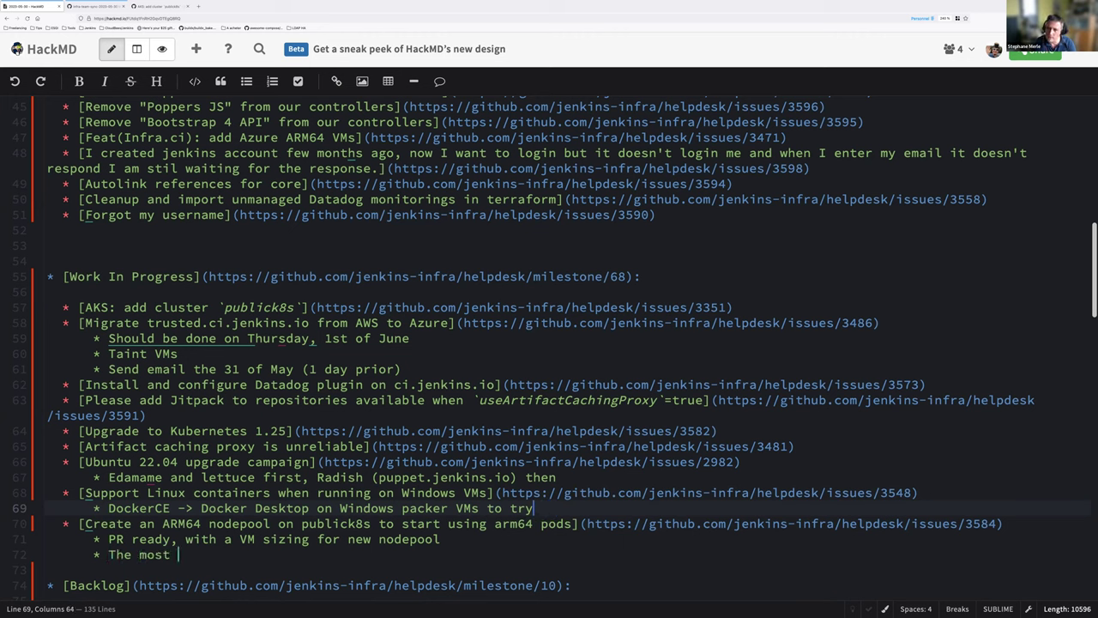
left_click(441, 539)
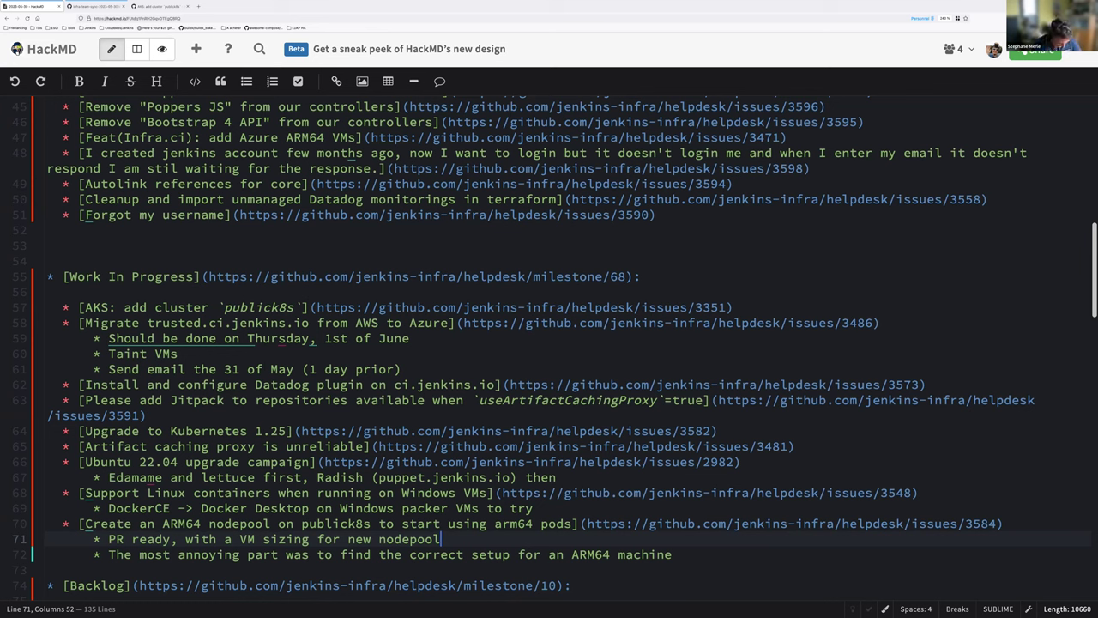
scroll(457, 478, "down", 3)
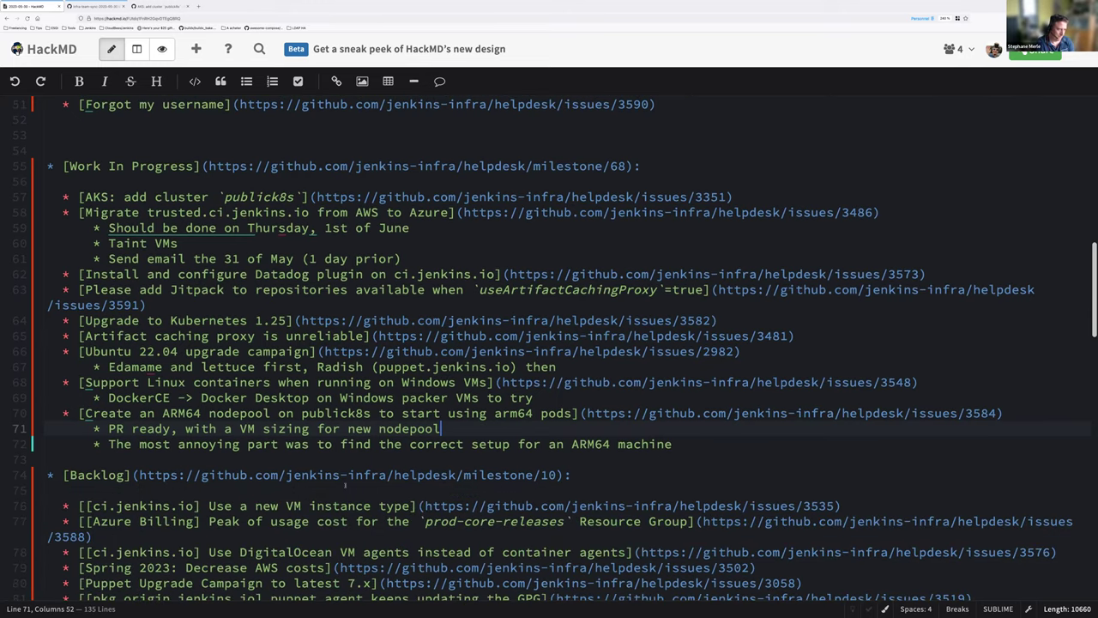
scroll(346, 486, "down", 1)
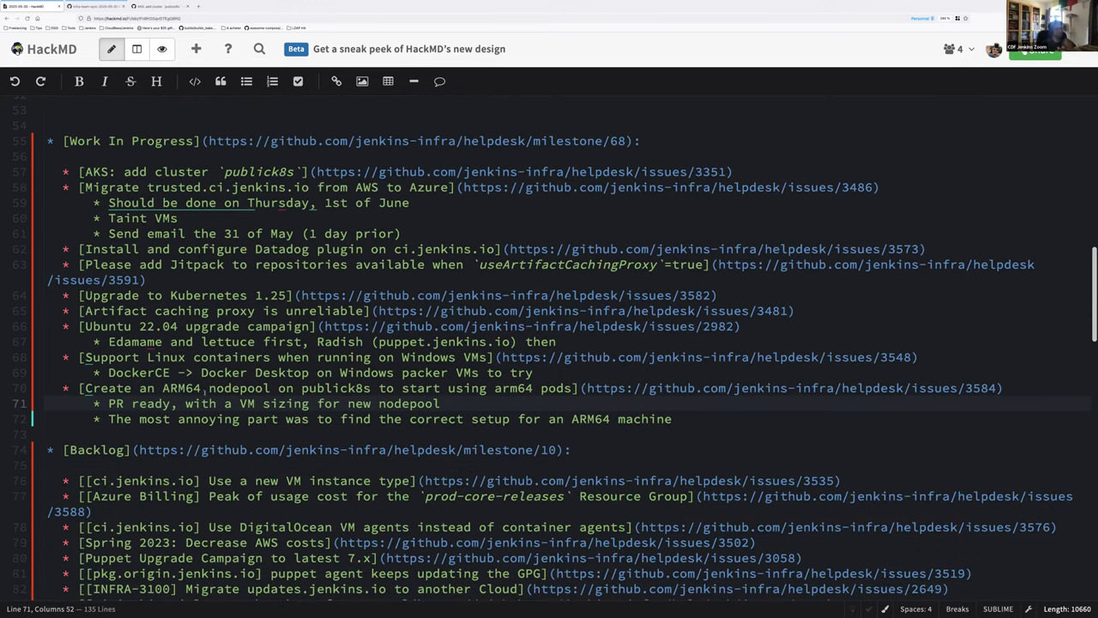
triple_click(87, 388)
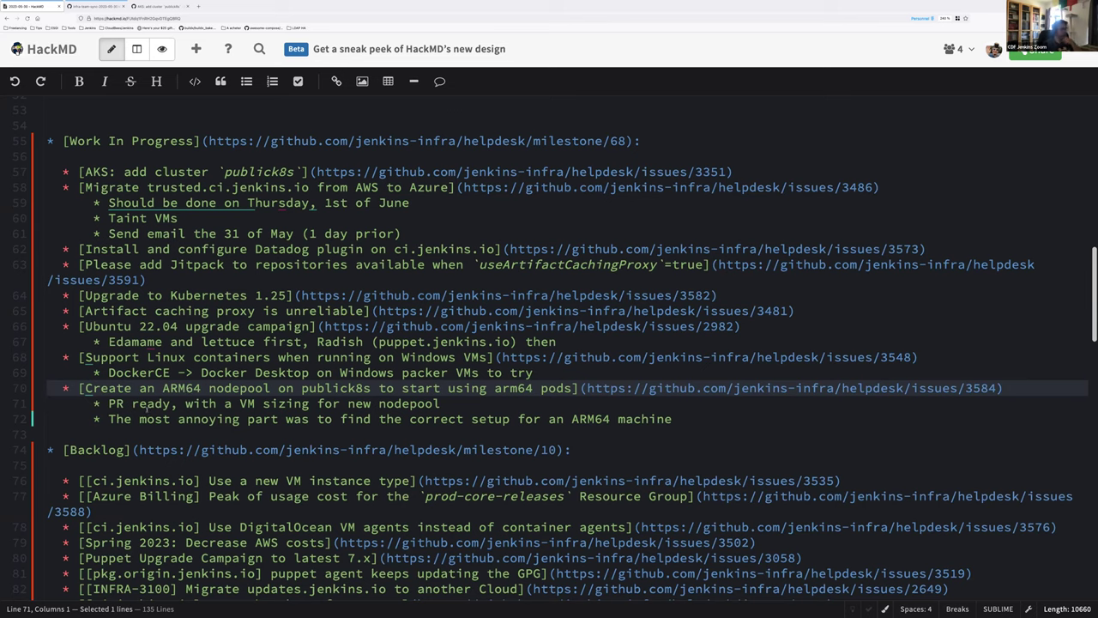
Delete the whole Backlog section, from its heading through its last issue, together with the extra blank line left above the ToDo item.
scroll(135, 449, "down", 3)
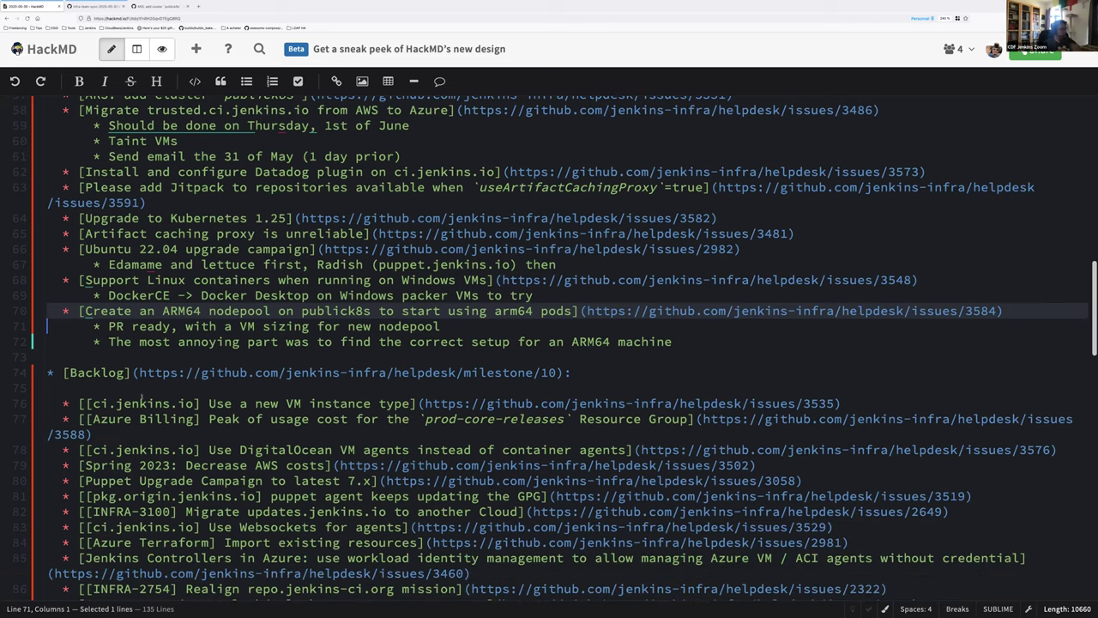
left_click(49, 372)
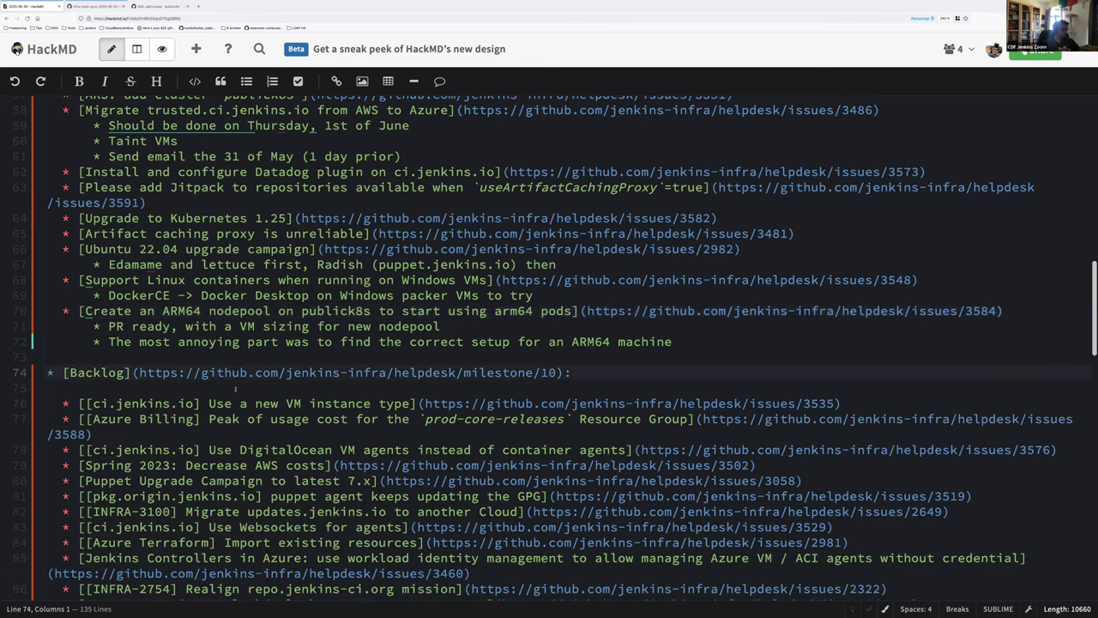
scroll(235, 389, "down", 8)
scroll(234, 391, "down", 3)
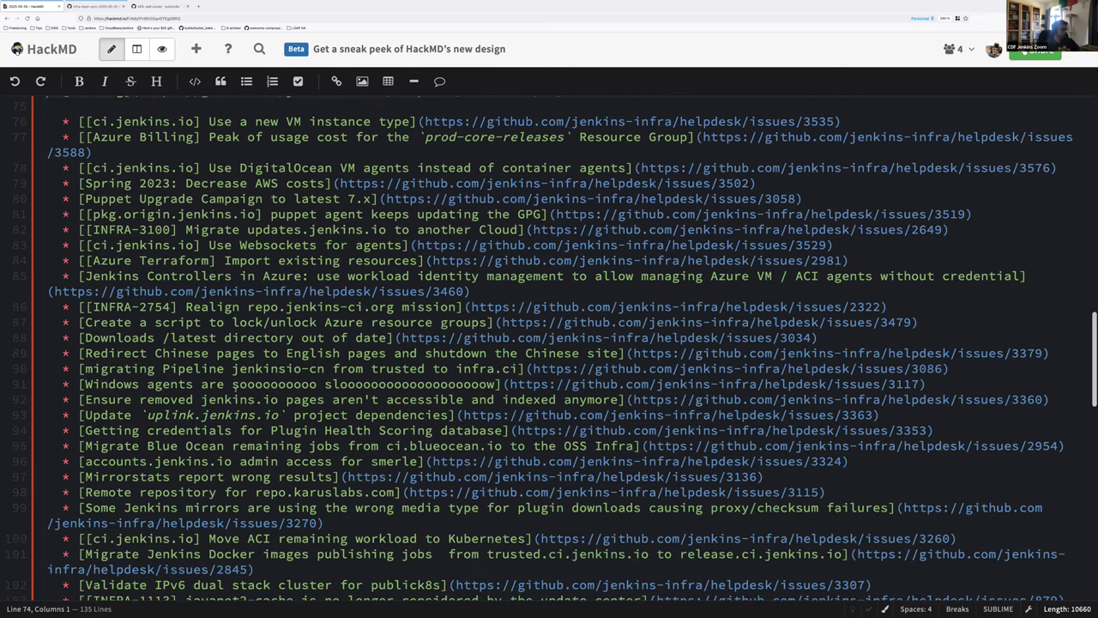
scroll(120, 422, "down", 15)
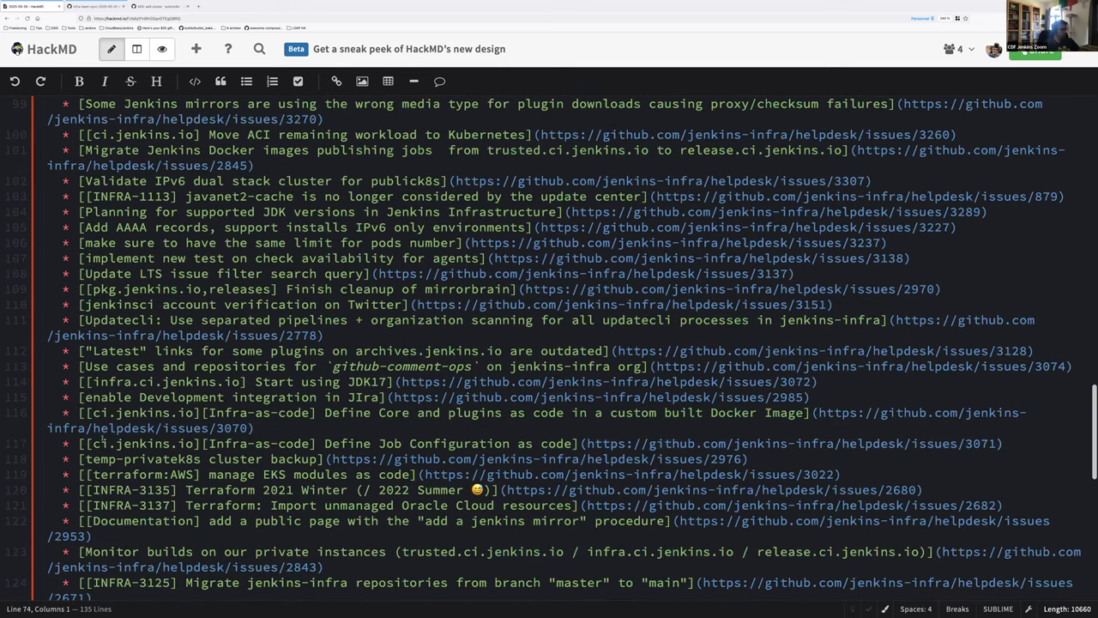
scroll(550, 343, "down", 6)
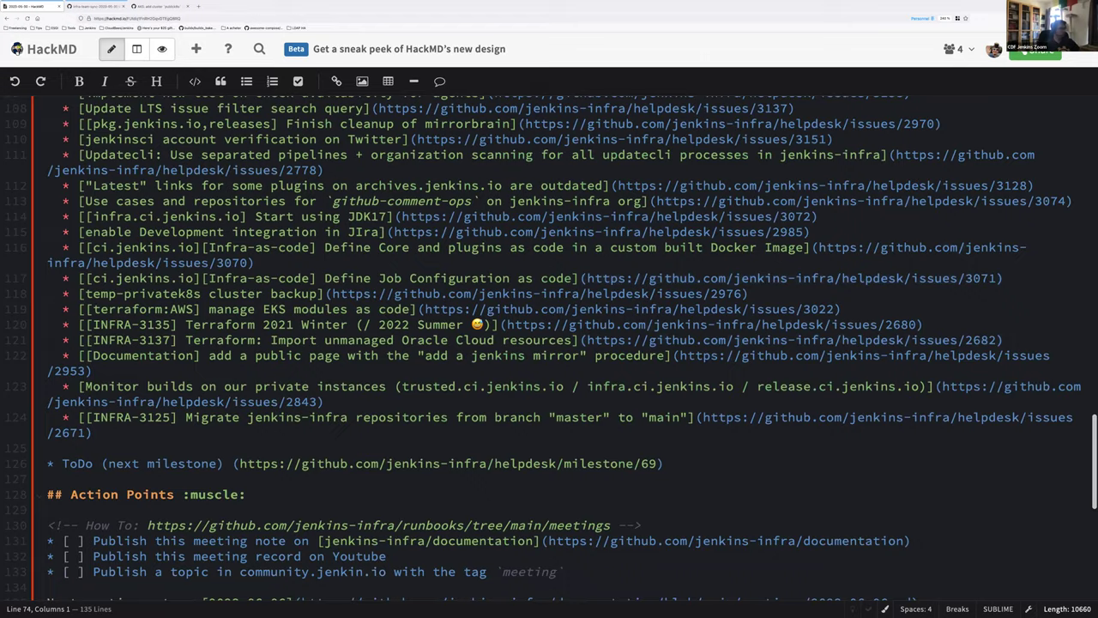
key("BackSpace")
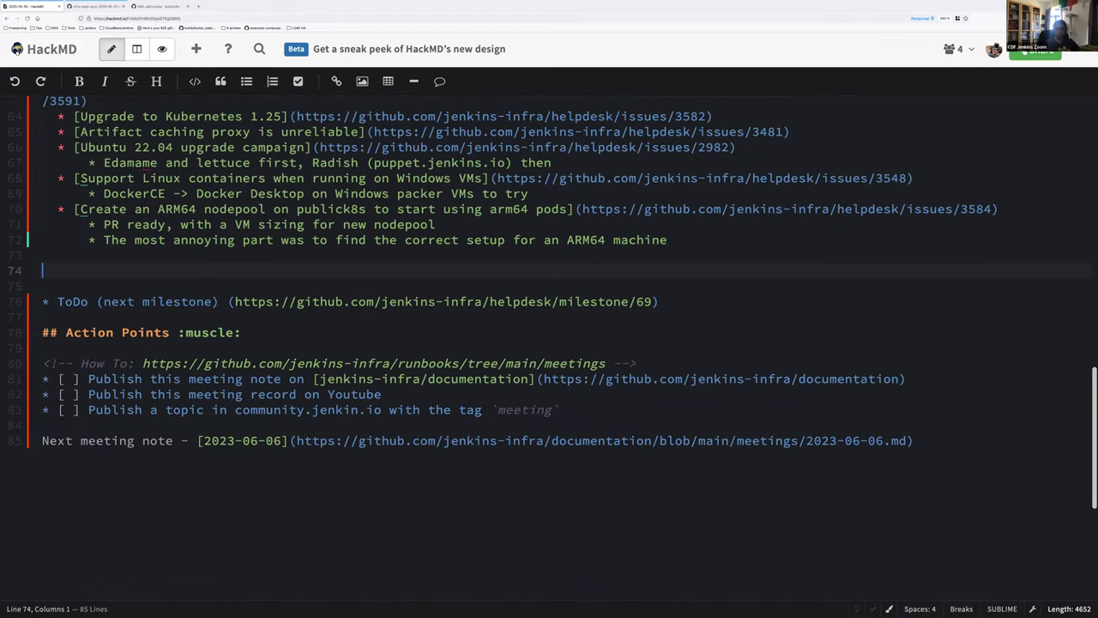
key("BackSpace")
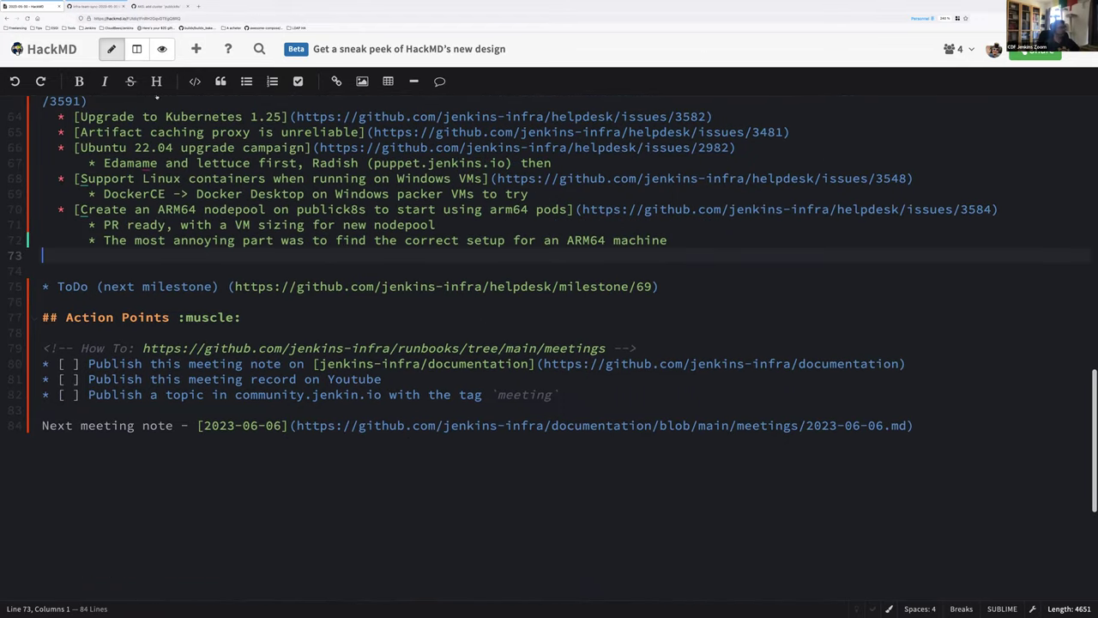
Switch to GitHub and open the helpdesk issue "Recent plugin BOM releases fail after unexpectedly long run time" from the open issues list.
left_click(105, 6)
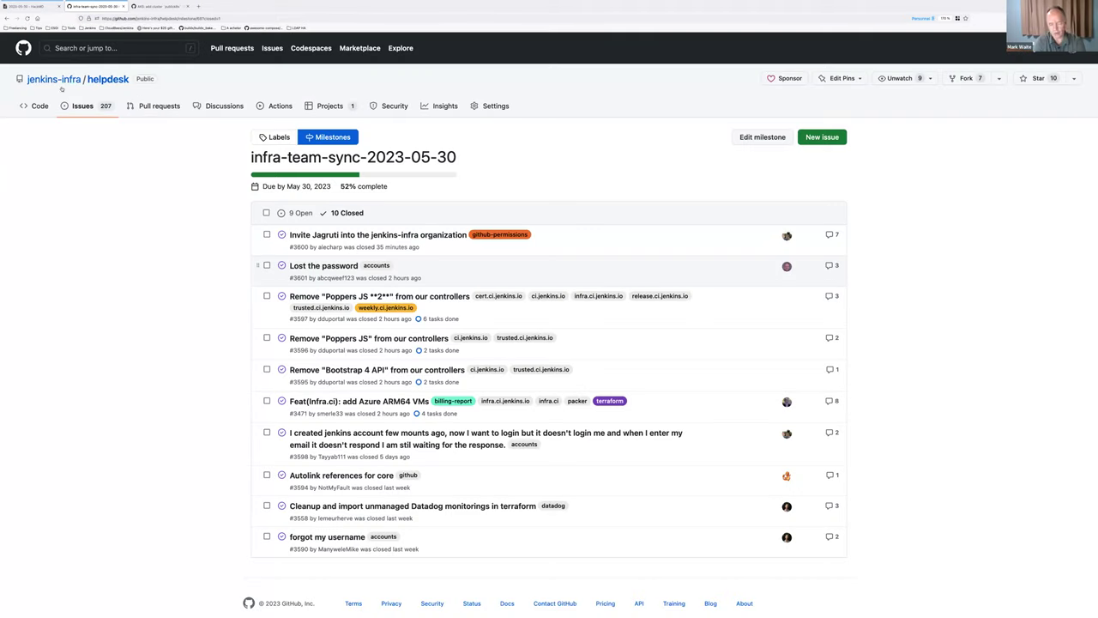
left_click(77, 105)
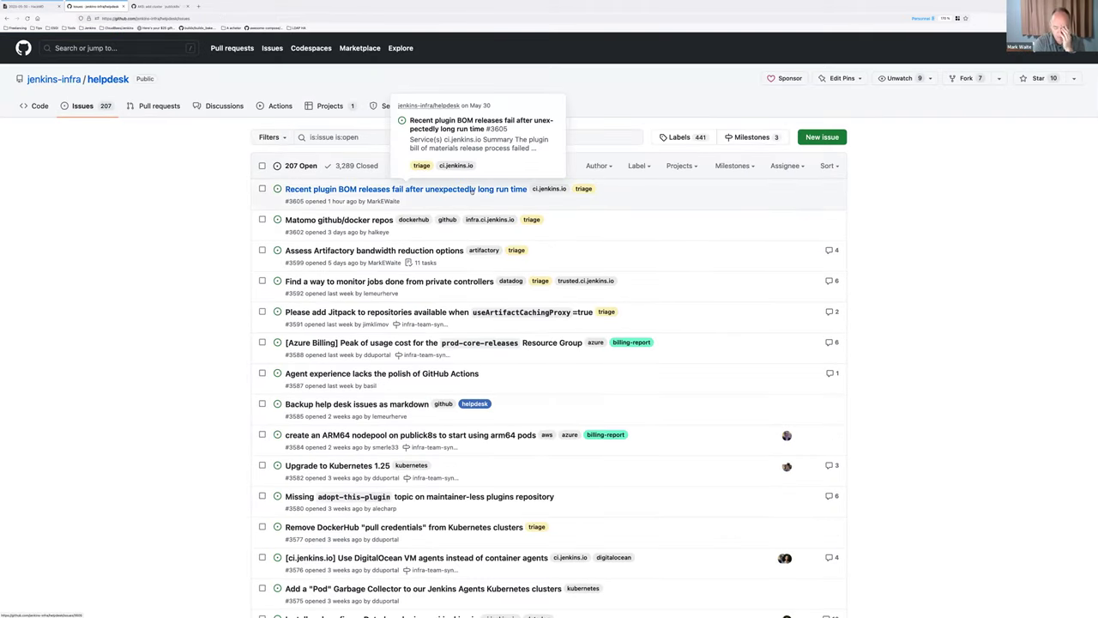
left_click(472, 190)
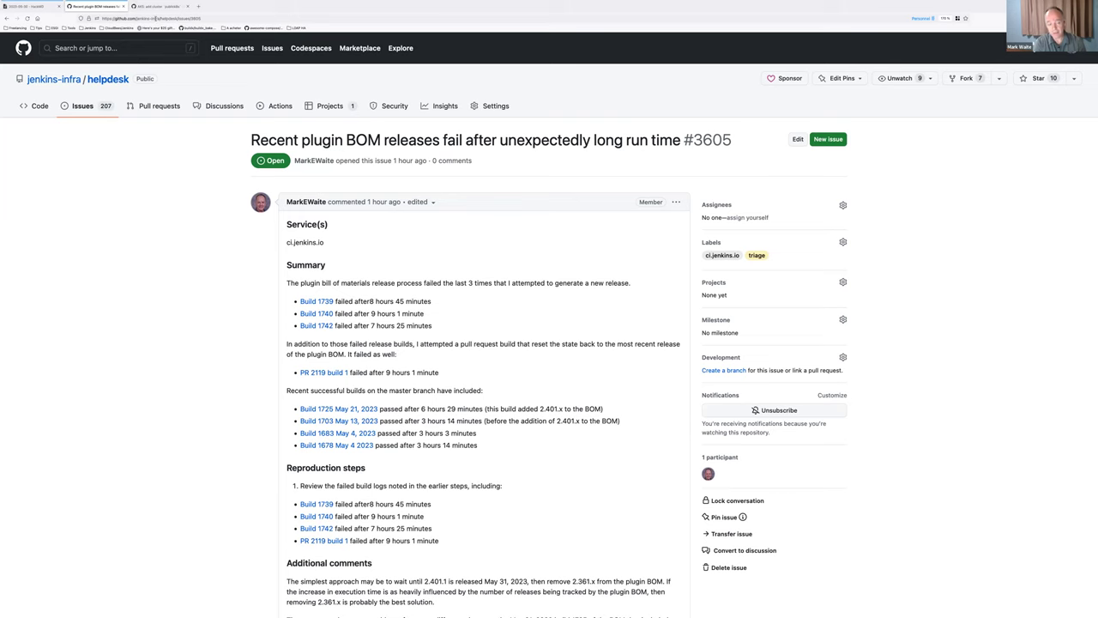
left_click(155, 18)
left_click(151, 242)
left_click_drag(251, 140, 681, 140)
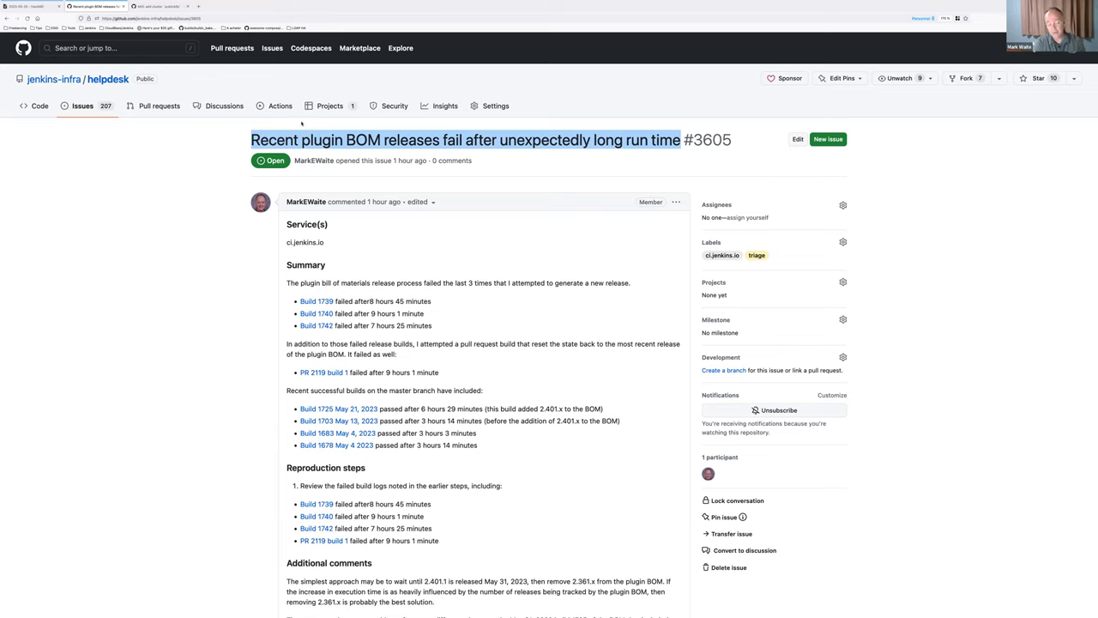
right_click(283, 137)
left_click(292, 134)
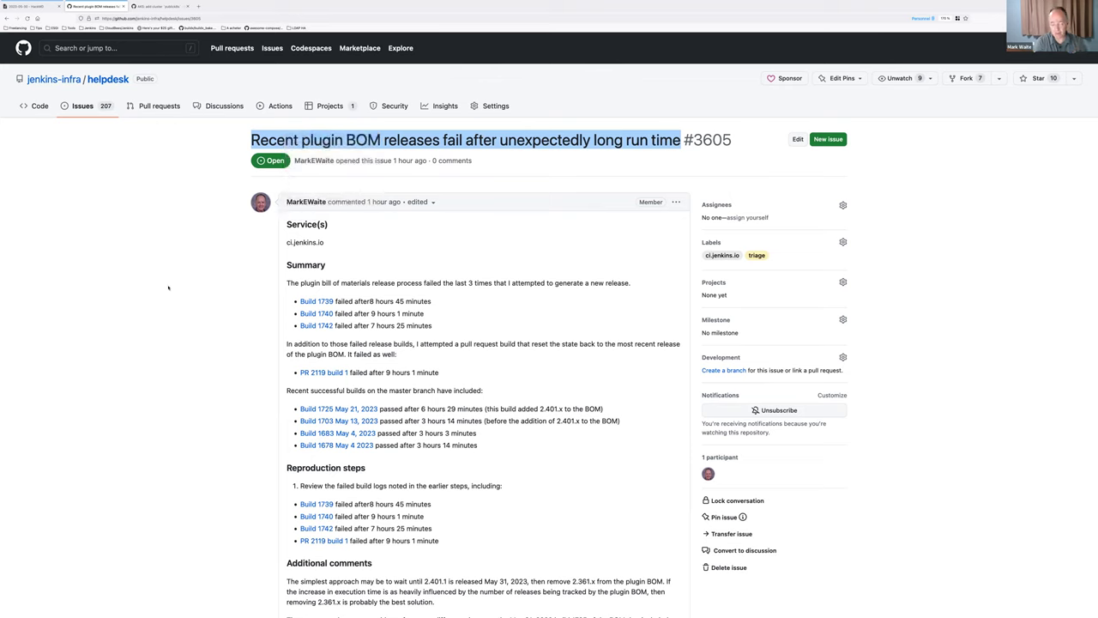
left_click(168, 288)
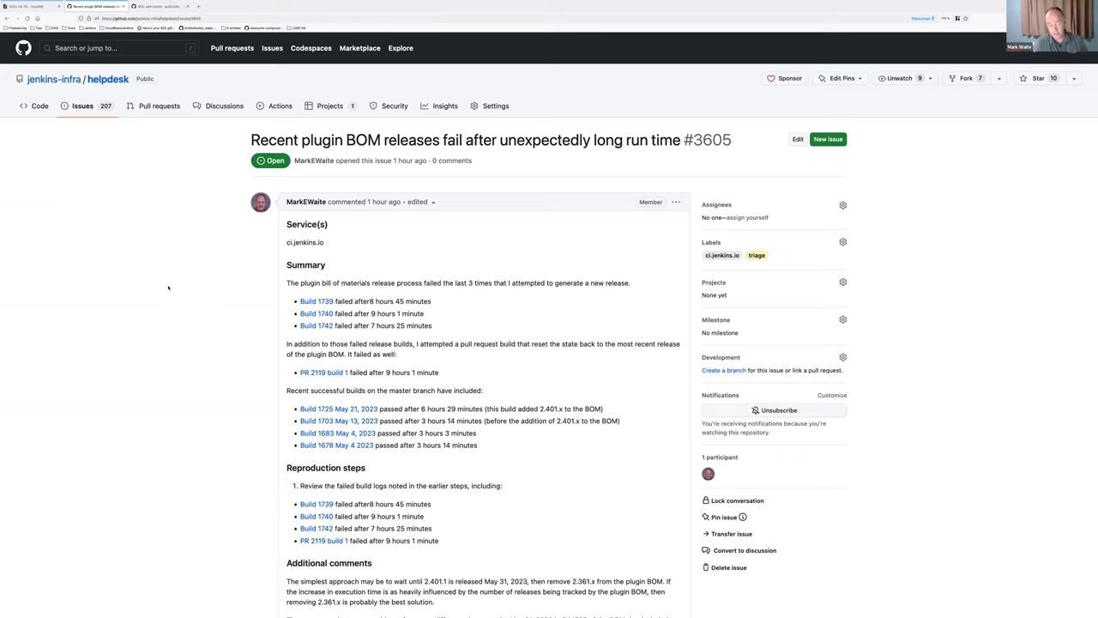
Copy the plugin BOM issue's title without its issue number.
scroll(168, 287, "down", 1)
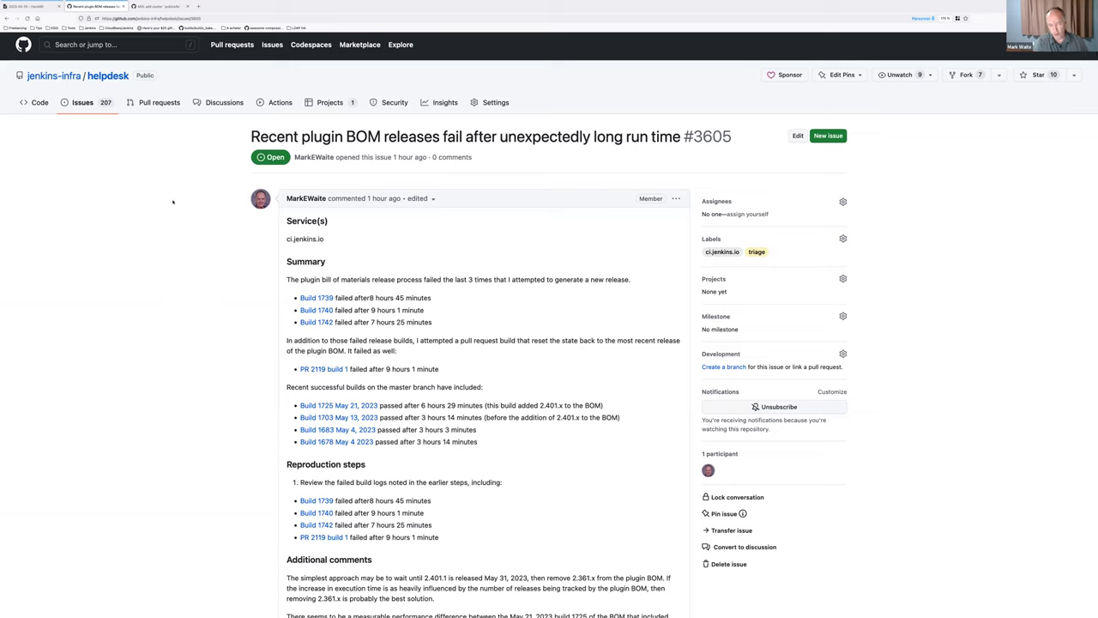
left_click_drag(251, 136, 731, 136)
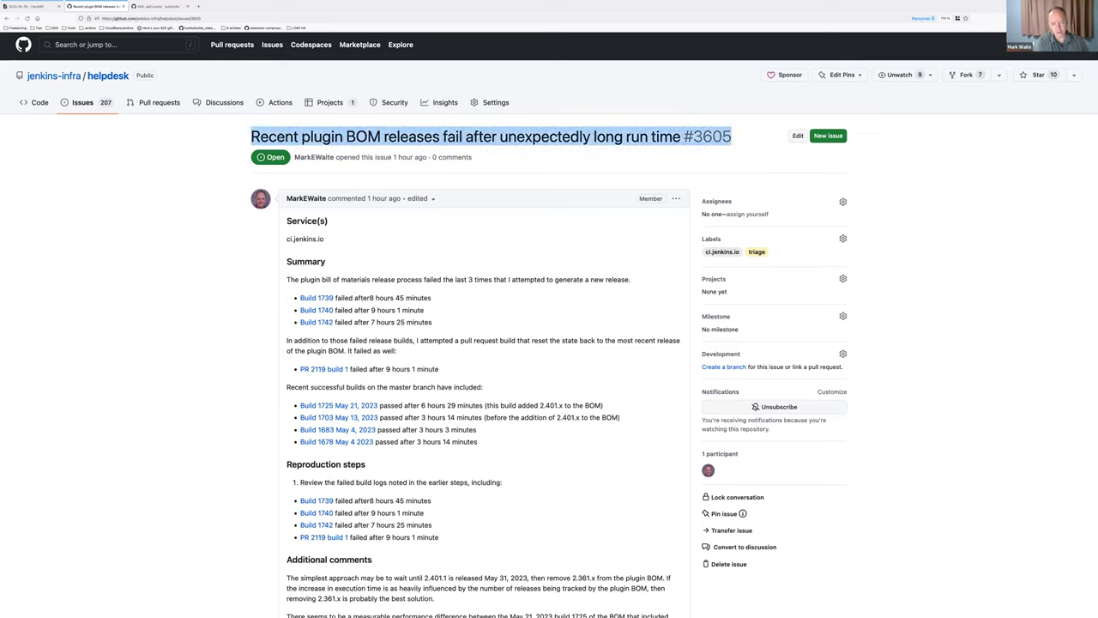
left_click(731, 136)
left_click_drag(252, 136, 683, 136)
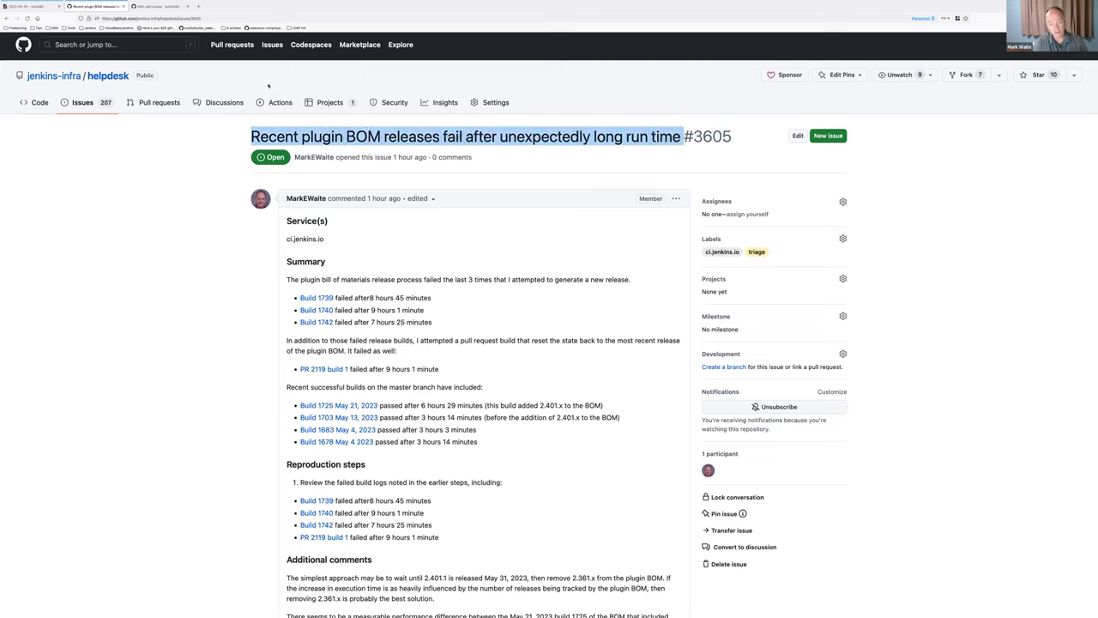
Switch back to the HackMD note and add a top-level bullet reading "New issues:" above the ToDo item.
left_click(46, 4)
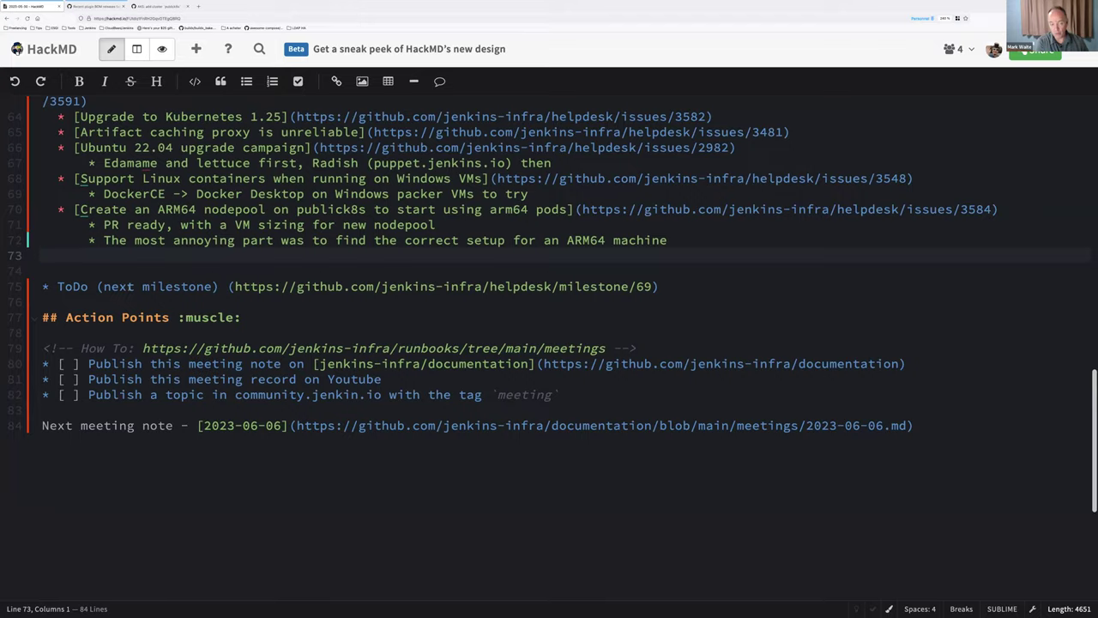
key("Return")
type("* N")
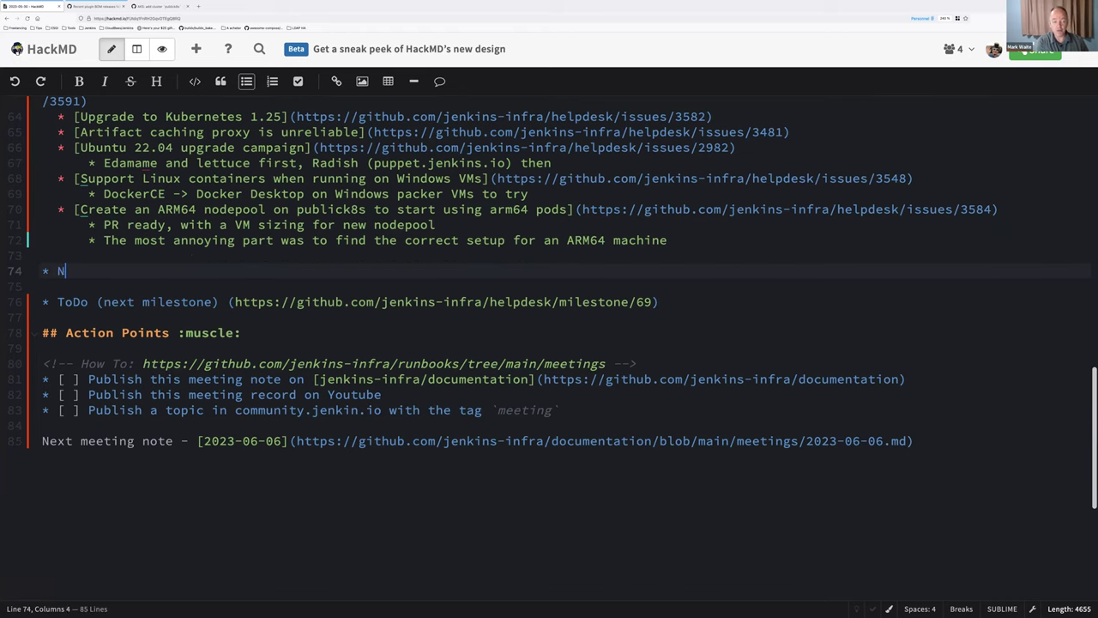
type("ew issues:")
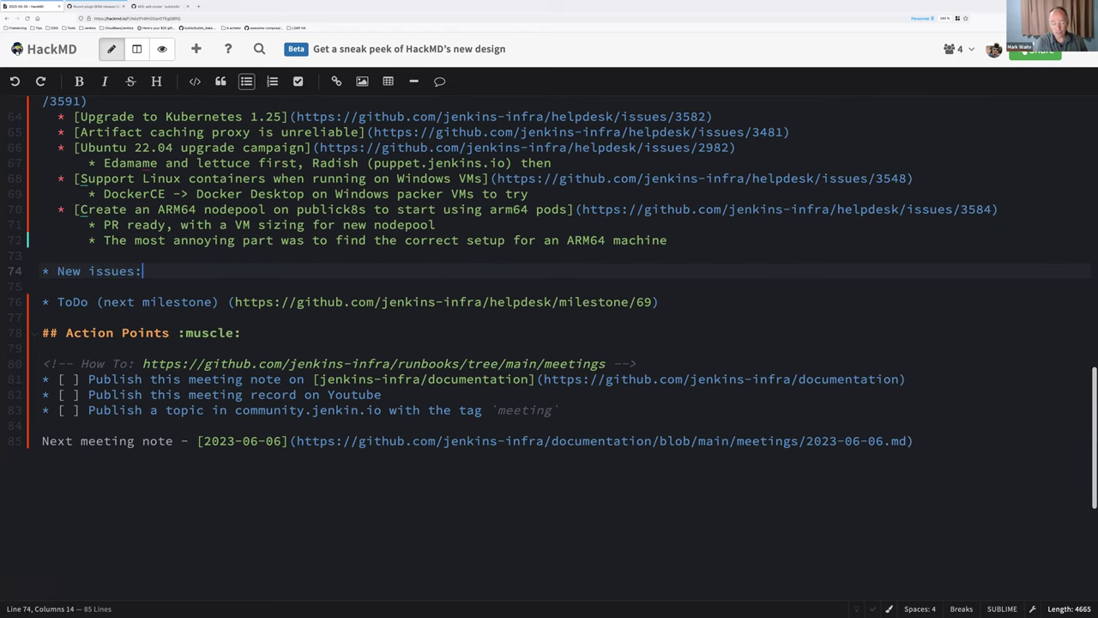
Add a nested bullet under "New issues:" with the copied issue title as Markdown link text, followed by empty parentheses for the address.
key("Return")
key("Return")
type("* [")
key("ctrl+v")
key("Escape")
key("BackSpace")
key("Home")
key("End")
type("()")
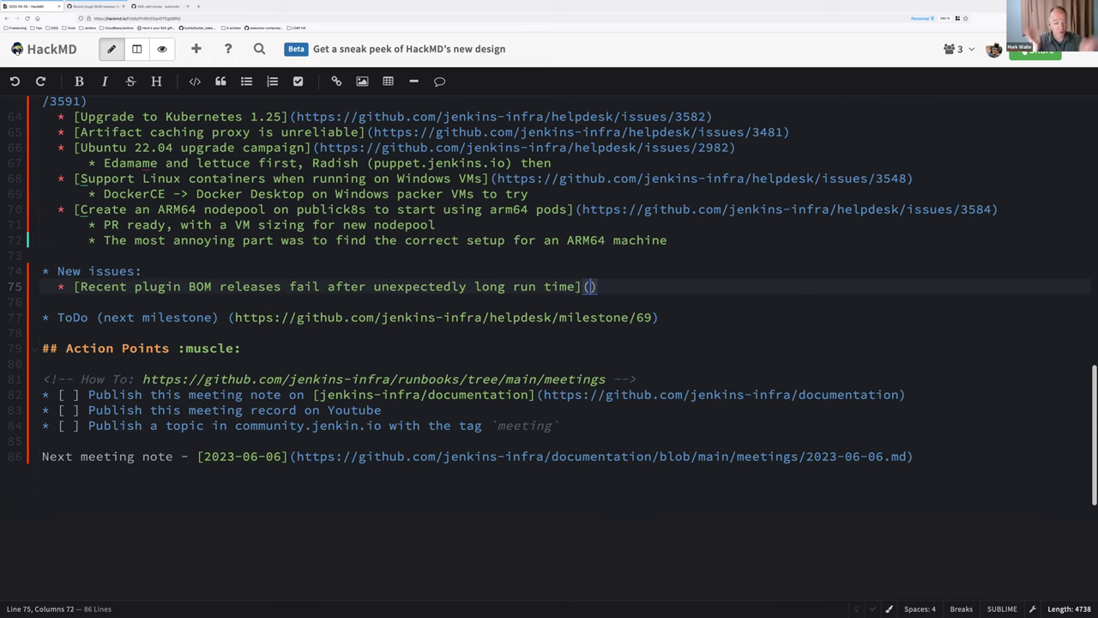
Copy the address of GitHub issue 3605 and paste it as the link target of the new HackMD bullet.
key("ctrl+Tab")
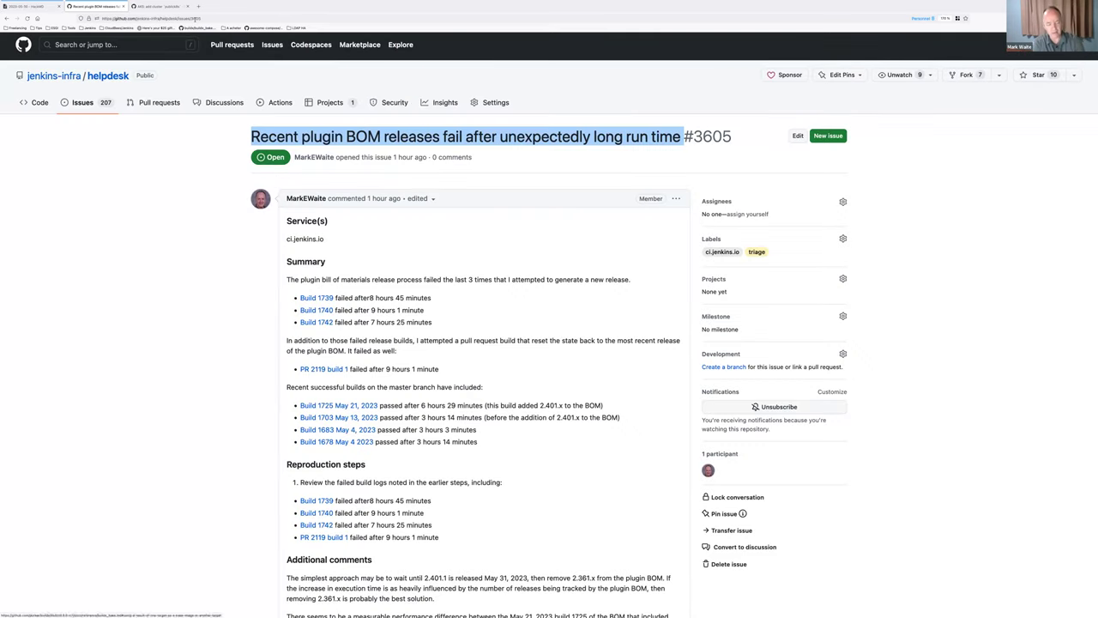
key("ctrl+l")
key("ctrl+c")
left_click(45, 8)
key("ctrl+v")
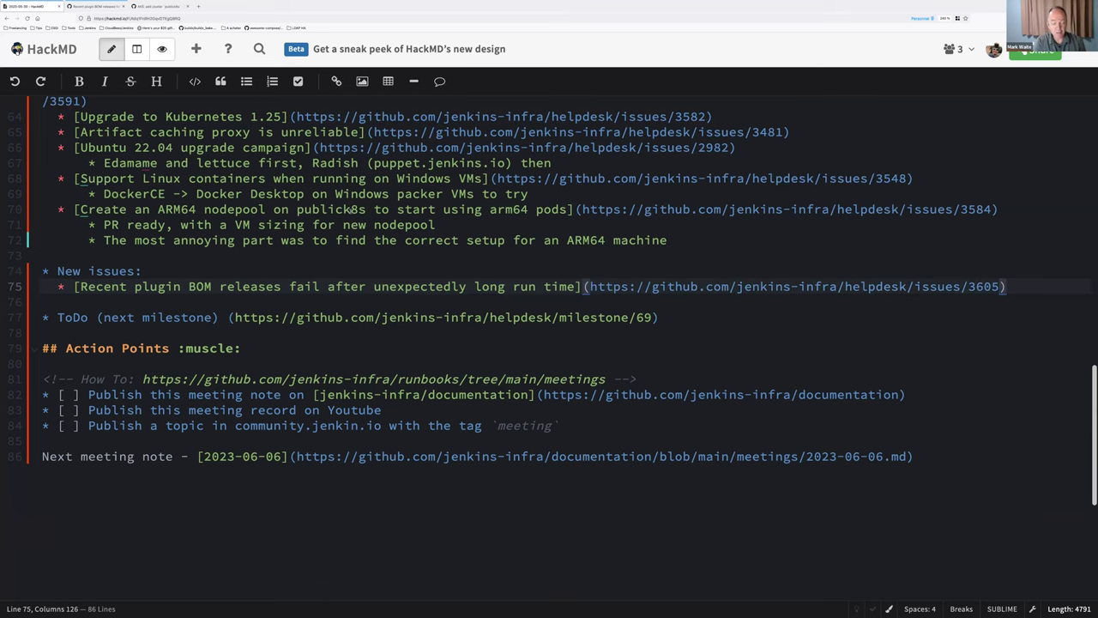
Switch to GitHub issue 3605 about the plugin BOM releases and set its milestone to infra-team-sync-2023-06-06.
key("ctrl+Tab")
left_click(184, 412)
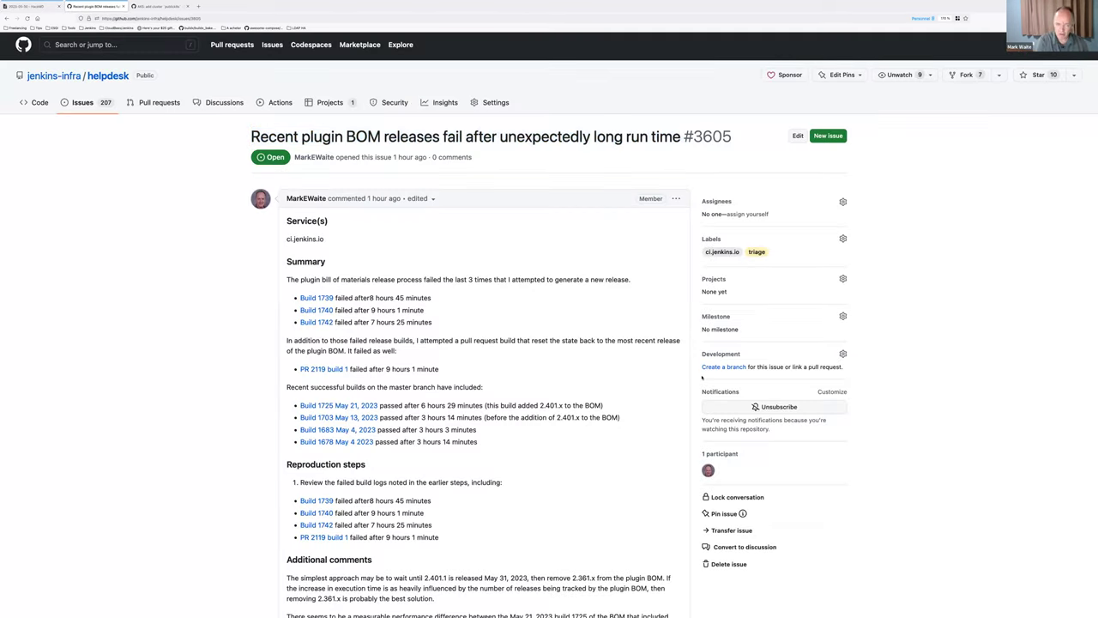
left_click(843, 316)
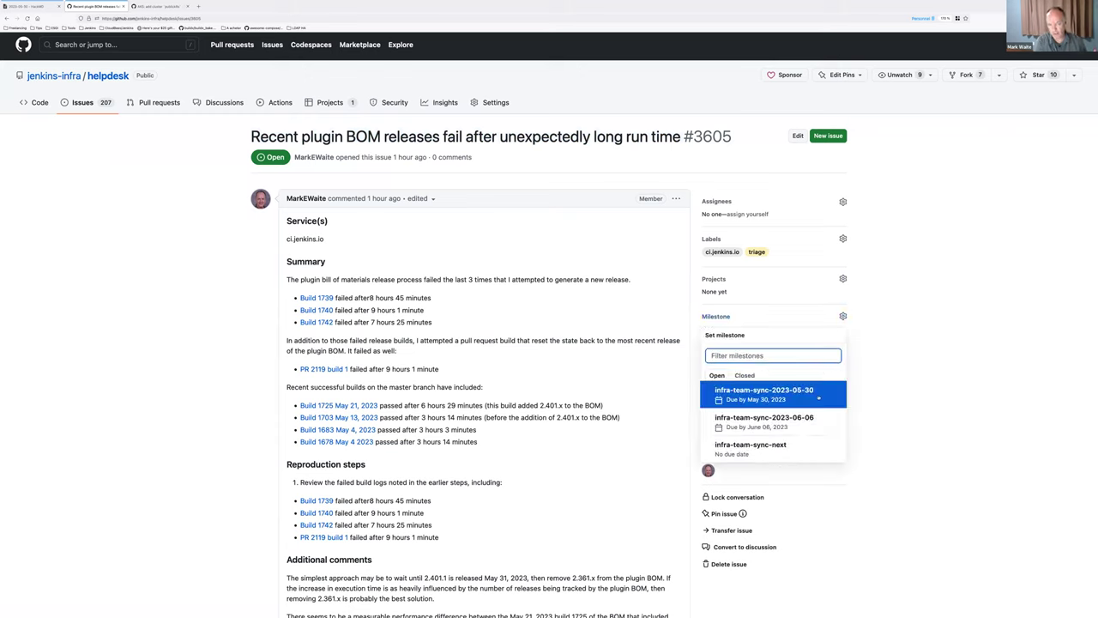
left_click(912, 256)
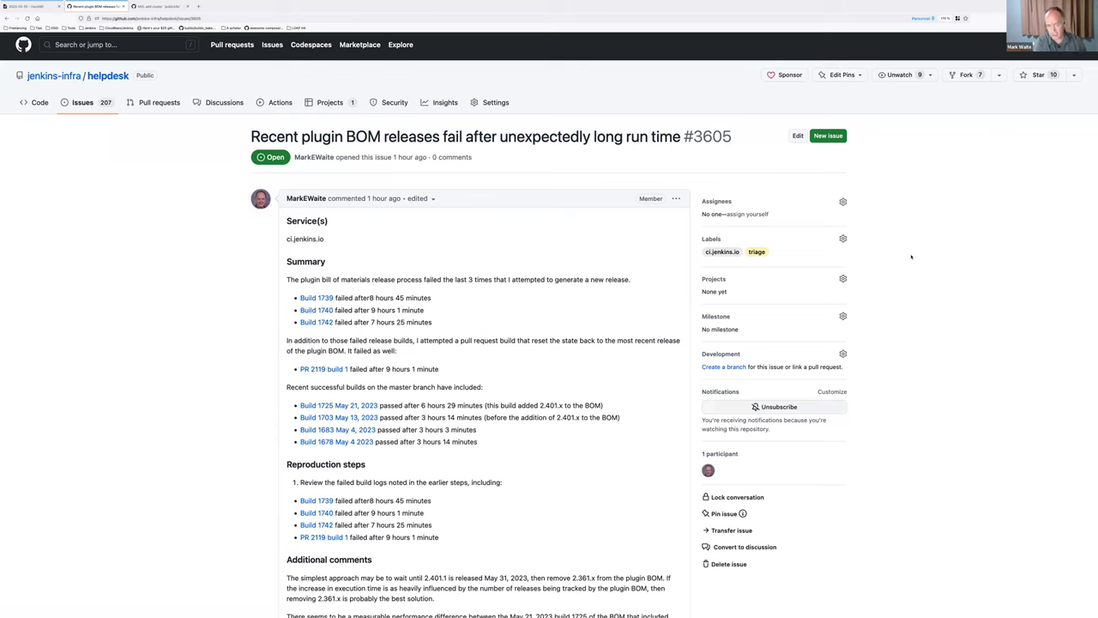
Remove the triage label from the plugin BOM issue, keeping the ci.jenkins.io label.
left_click(842, 238)
left_click(764, 317)
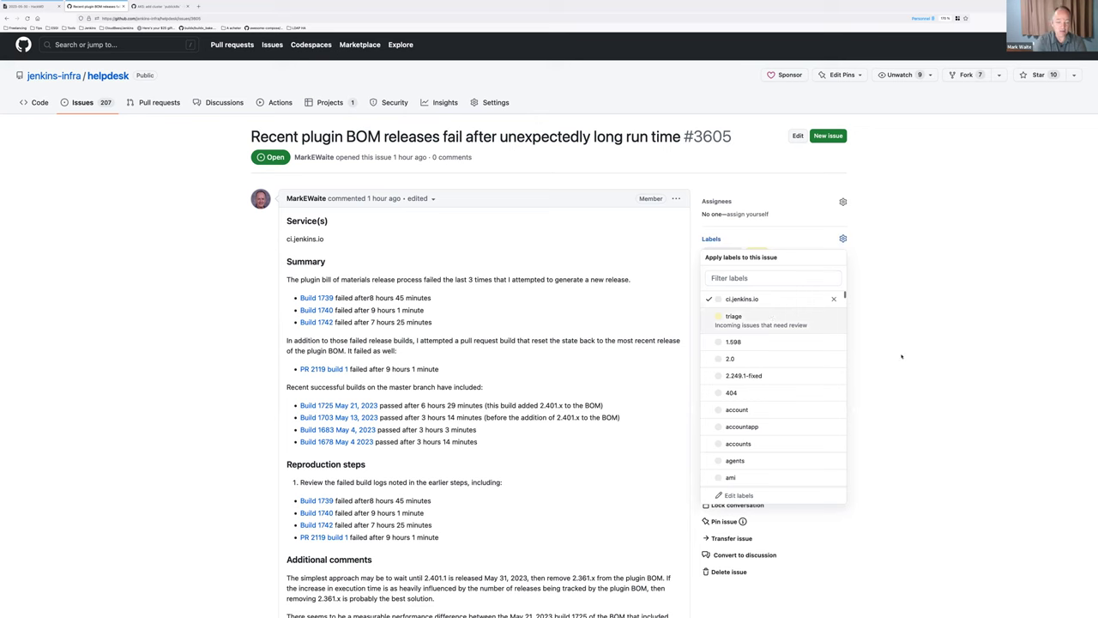
left_click(212, 320)
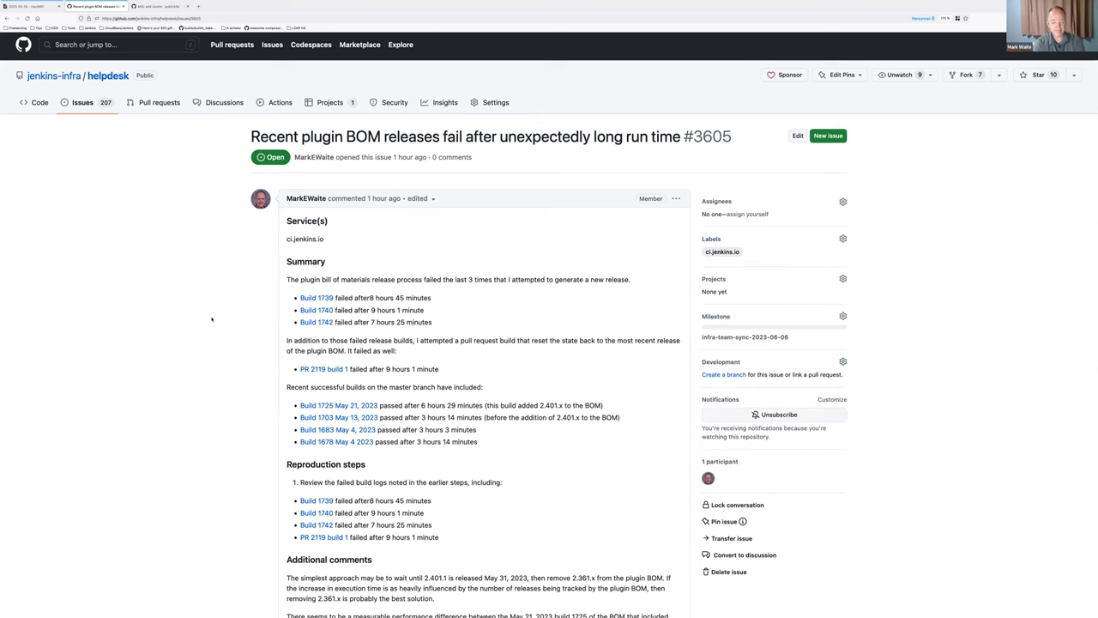
Return to the HackMD note and add a sub-bullet under the plugin BOM issue reading "Developer action: dropping one of the supported releases ASAP to decrease time".
scroll(212, 319, "down", 3)
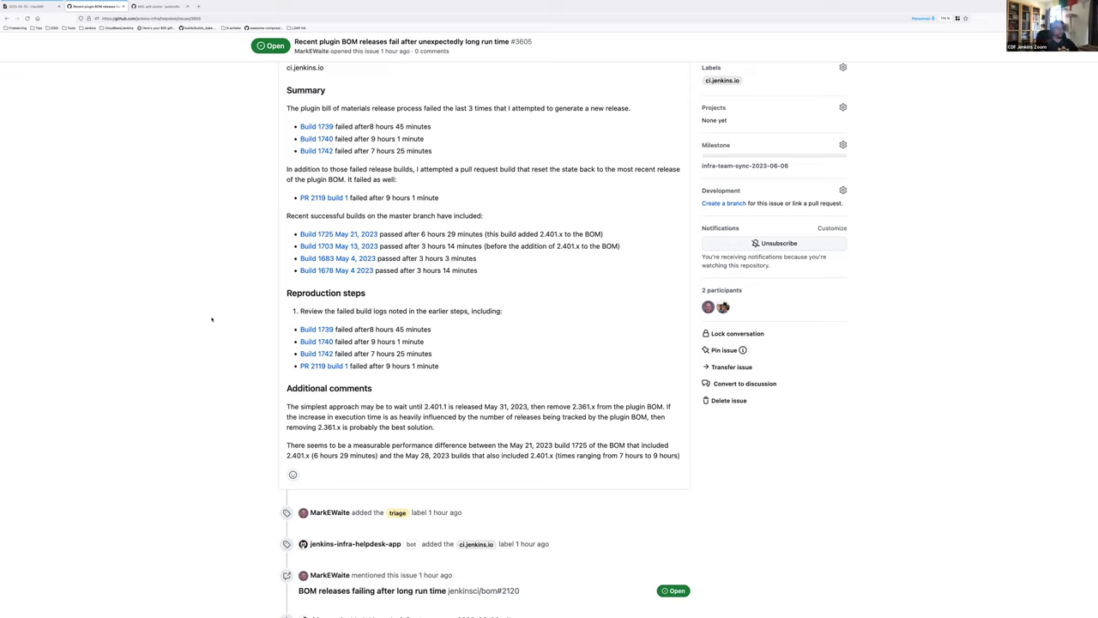
left_click(32, 7)
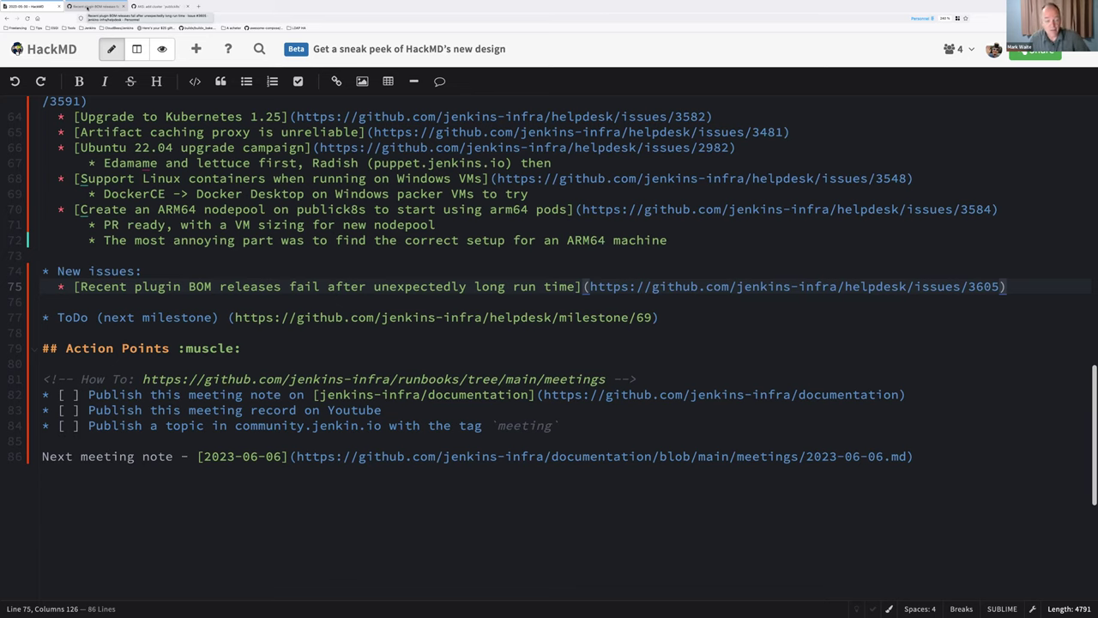
key("Return")
key("Tab")
type("Developer action: dropping one of the supported releases ASAP to decrease time")
Add two more sub-bullets under the plugin BOM issue reading "Need to investigate" and "datadog plugin could help".
key("Return")
type("Need to investigate")
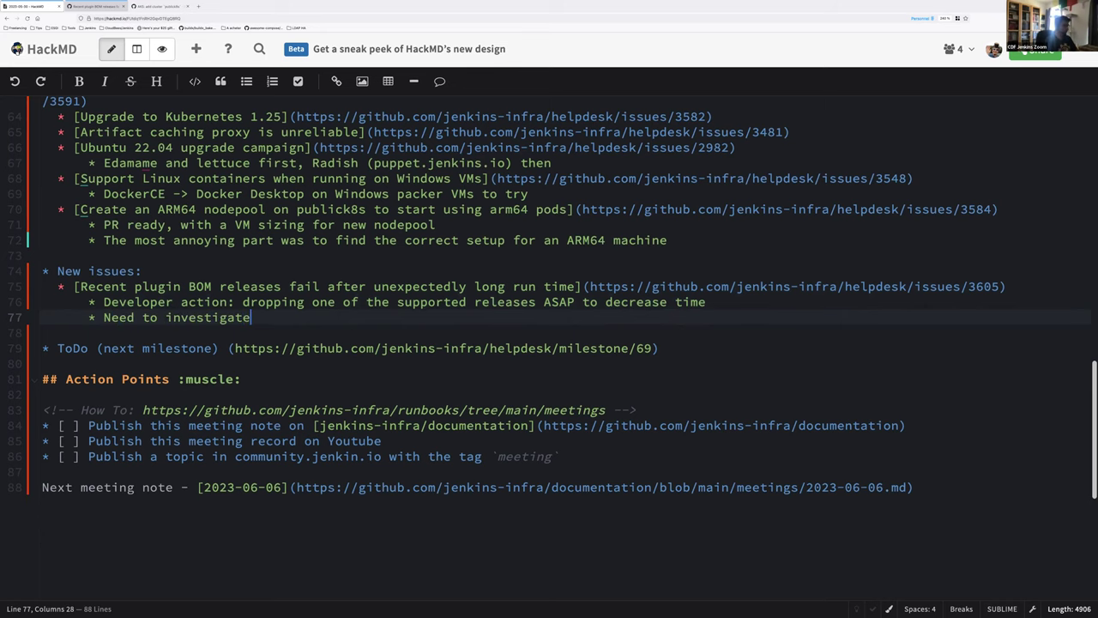
key("Return")
type("dat")
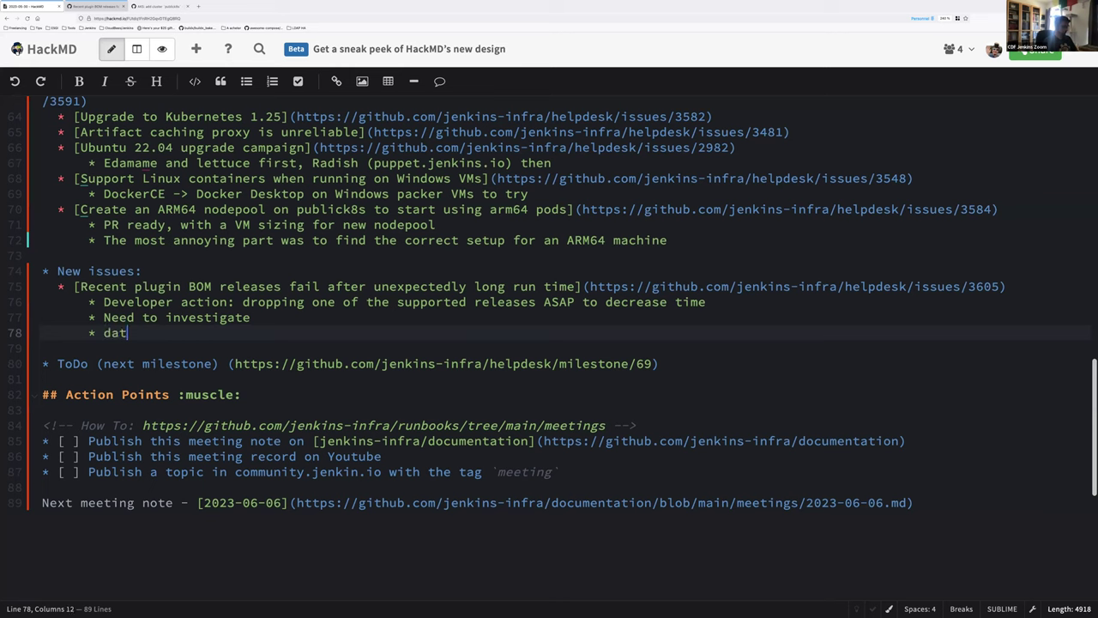
type("adog plugin could help")
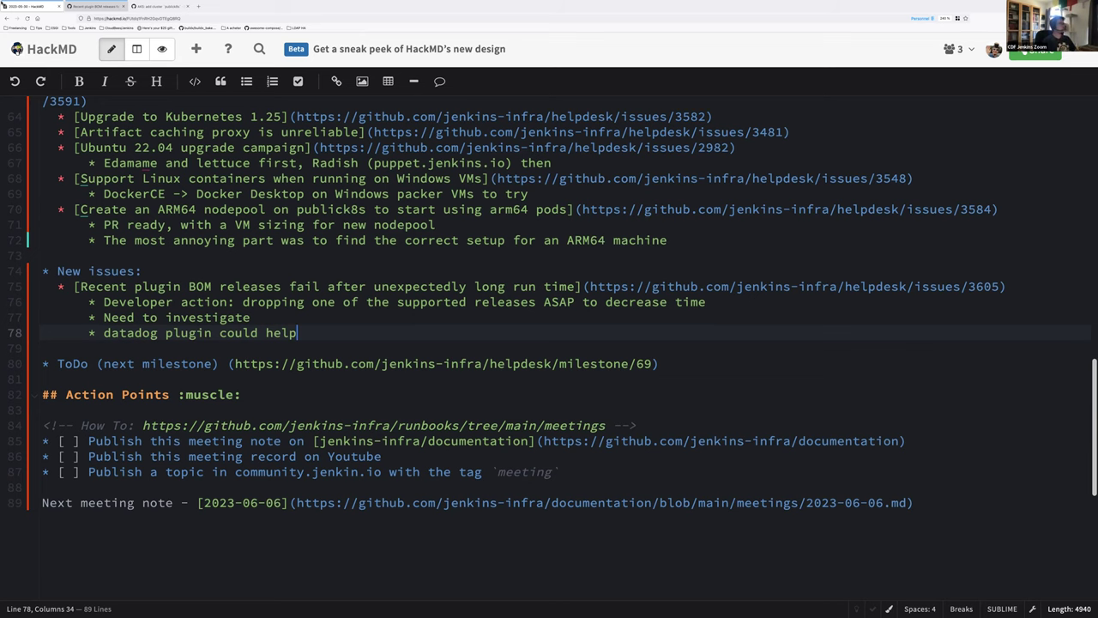
Switch to GitHub, go back to the helpdesk issue list and open the "Matomo github/docker repos" issue in a new tab.
key("ctrl+Tab")
scroll(7, 122, "up", 3)
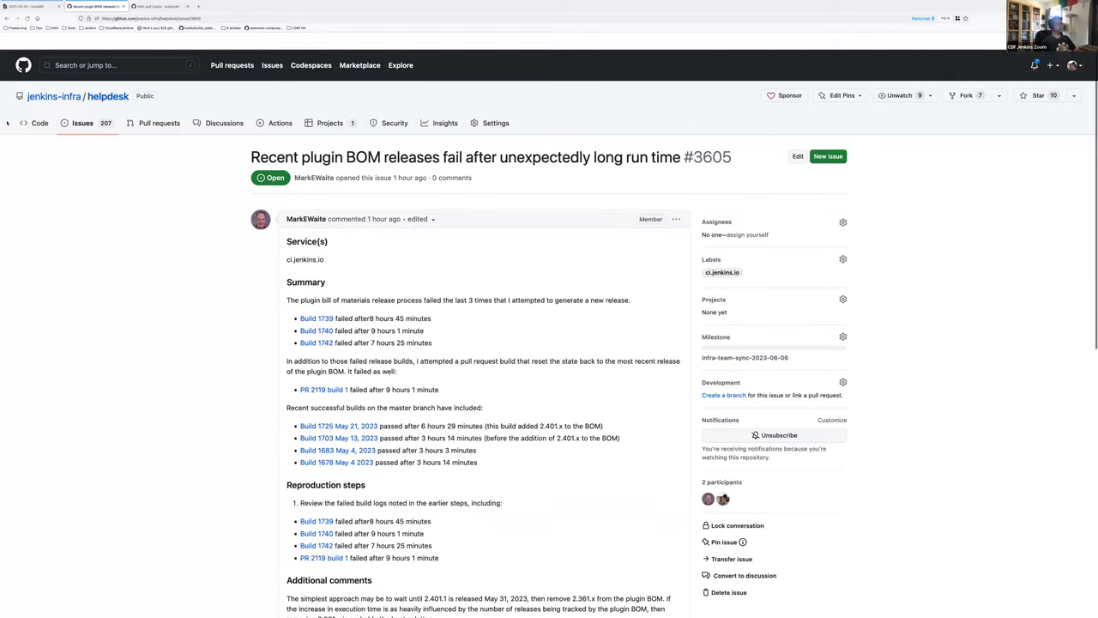
left_click(7, 18)
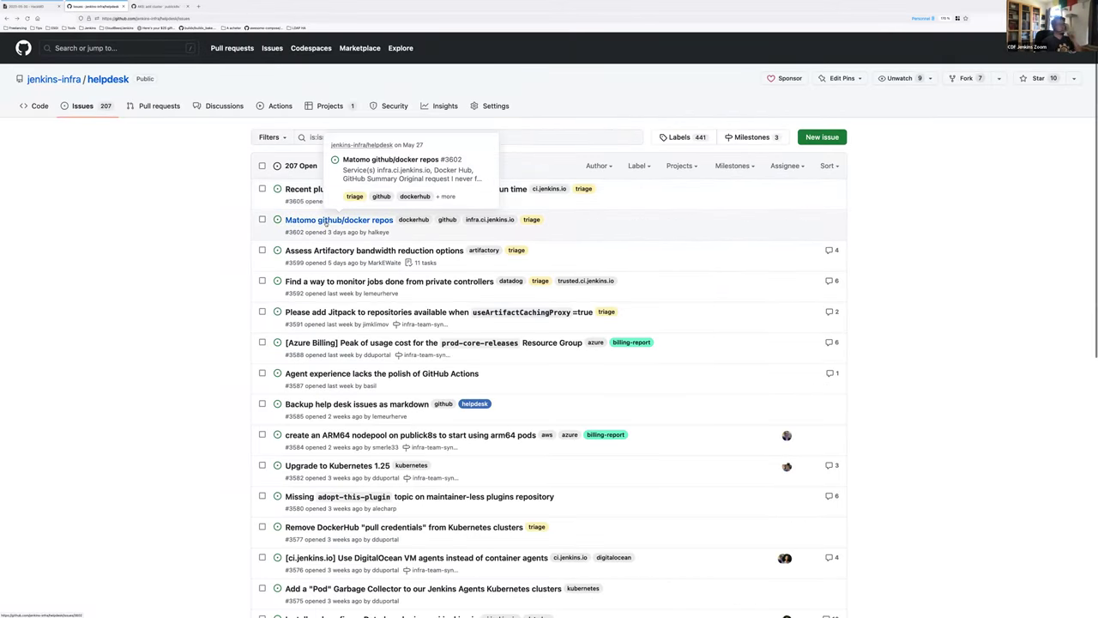
right_click(340, 221)
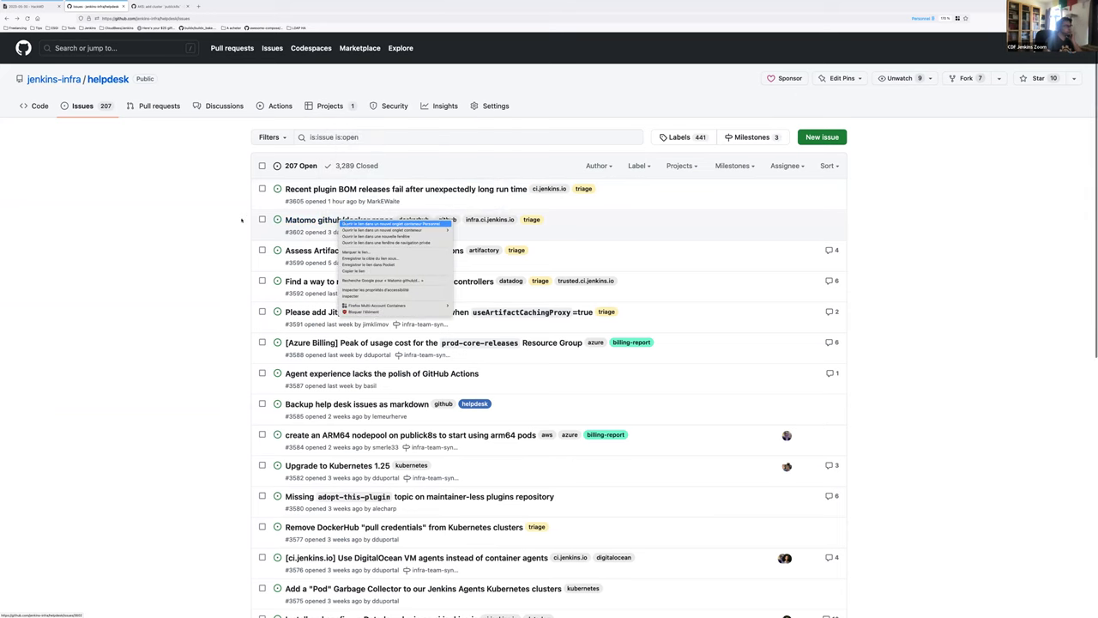
key("Return")
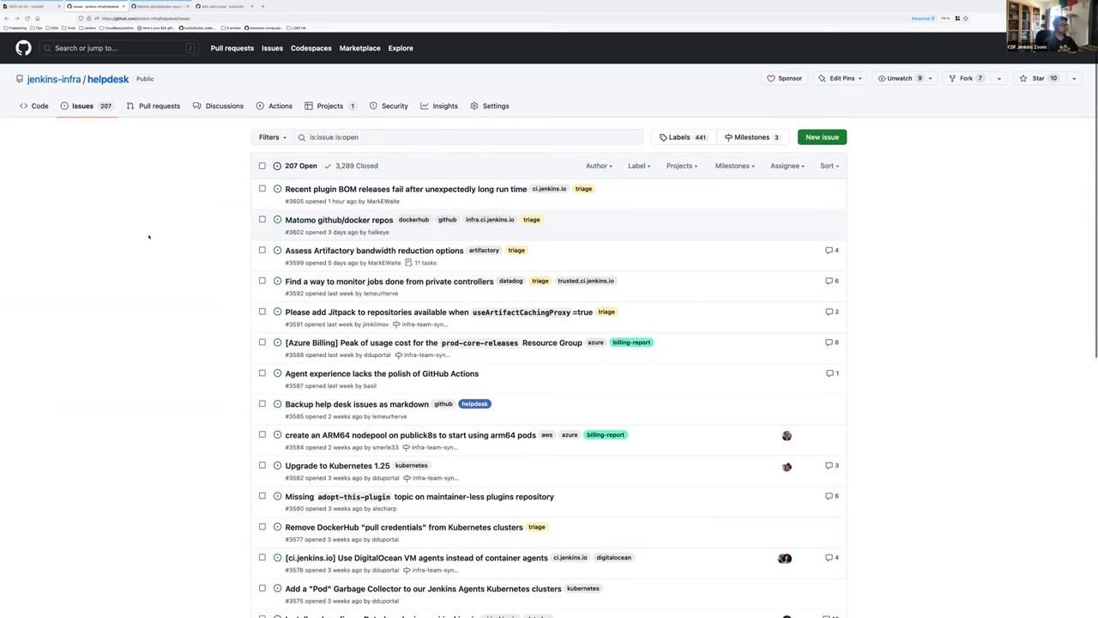
key("ctrl+Tab")
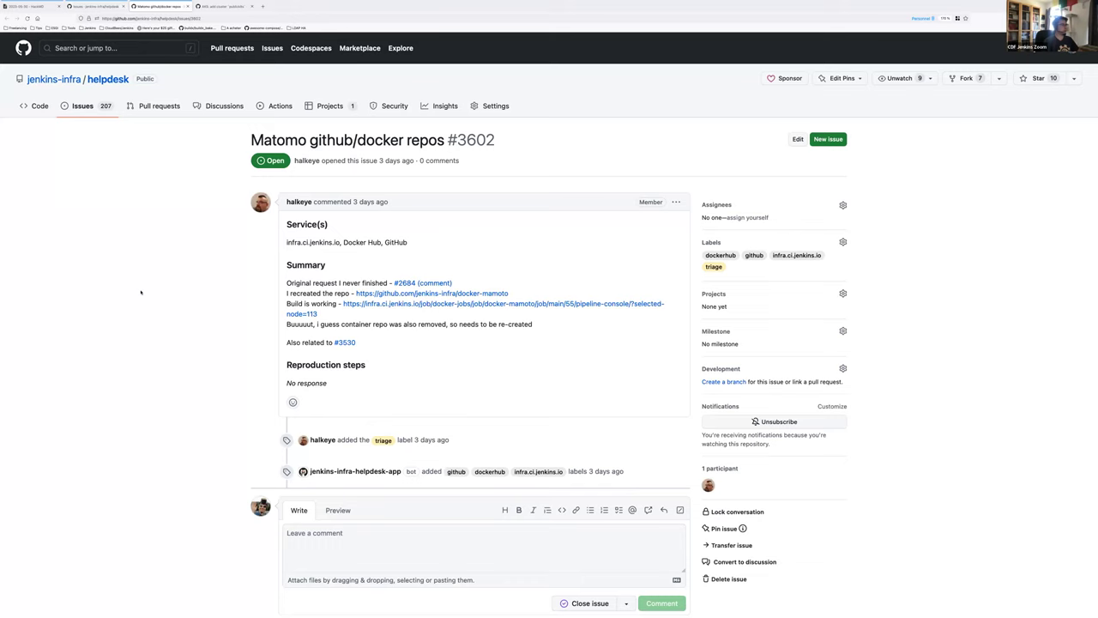
Set the milestone of the Matomo github/docker repos issue to infra-team-sync-2023-06-06.
mouse_move(399, 284)
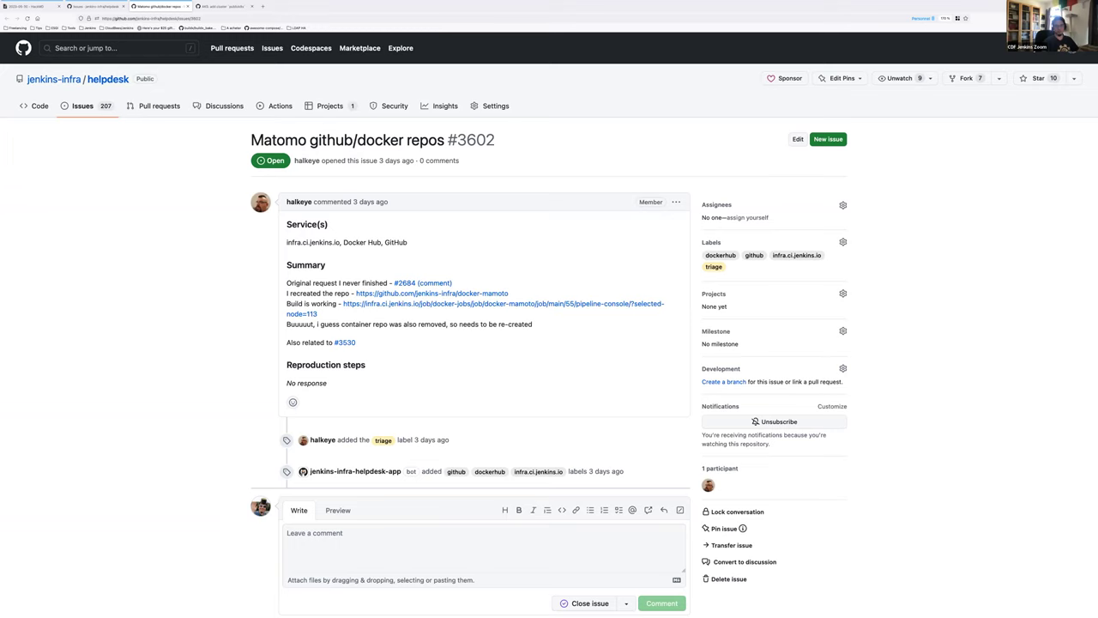
left_click(842, 332)
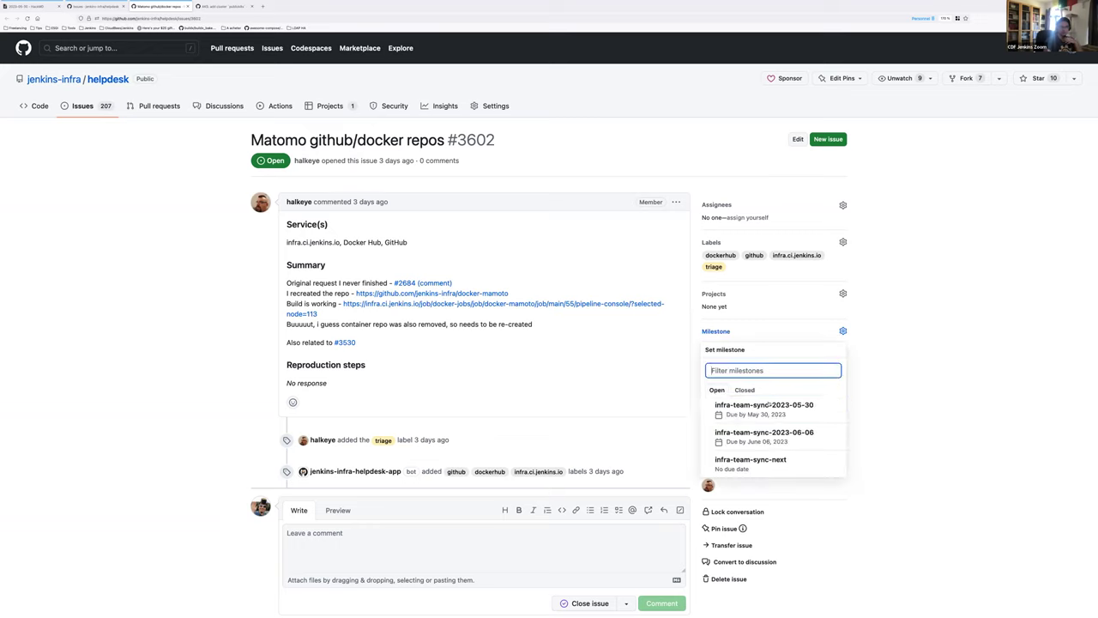
left_click(795, 437)
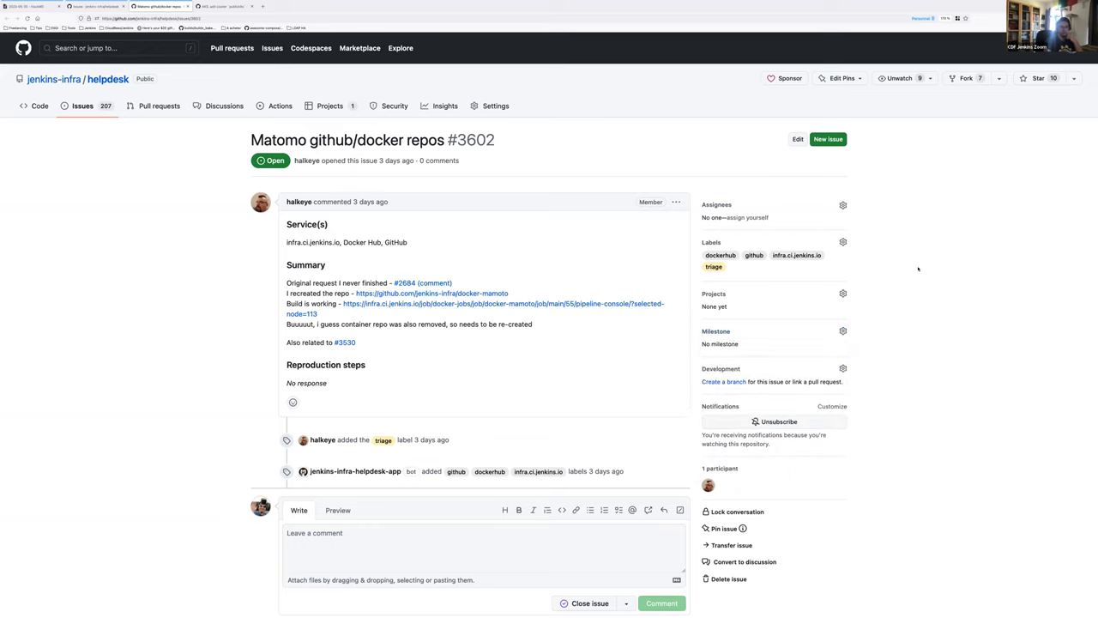
Remove the triage label from the Matomo issue, keeping the dockerhub, github and infra.ci.jenkins.io labels.
left_click(843, 242)
left_click(758, 357)
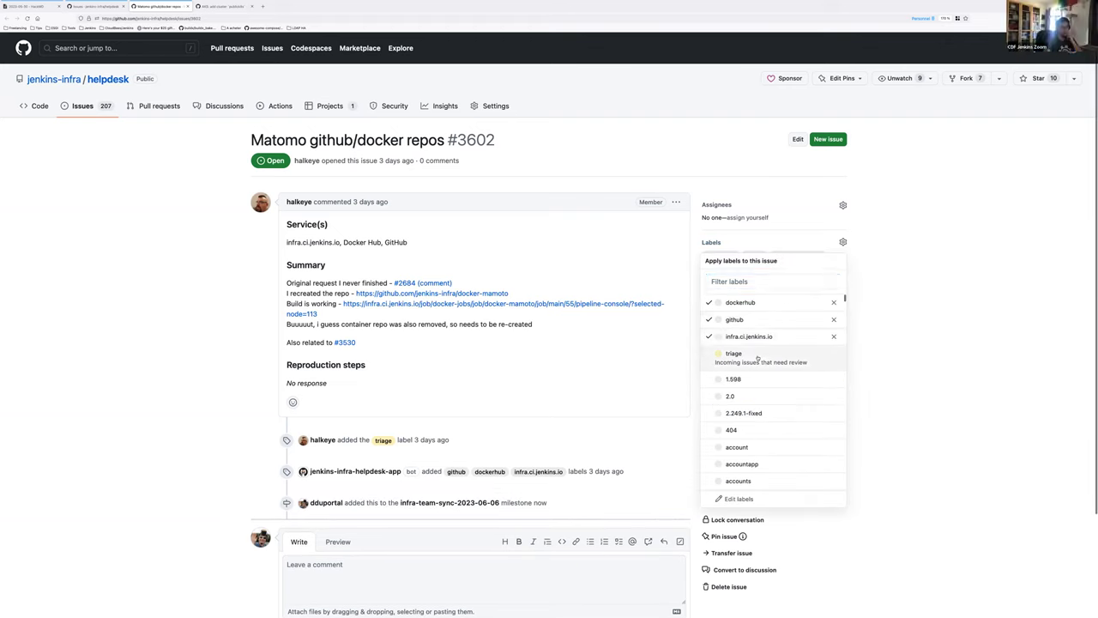
left_click(922, 267)
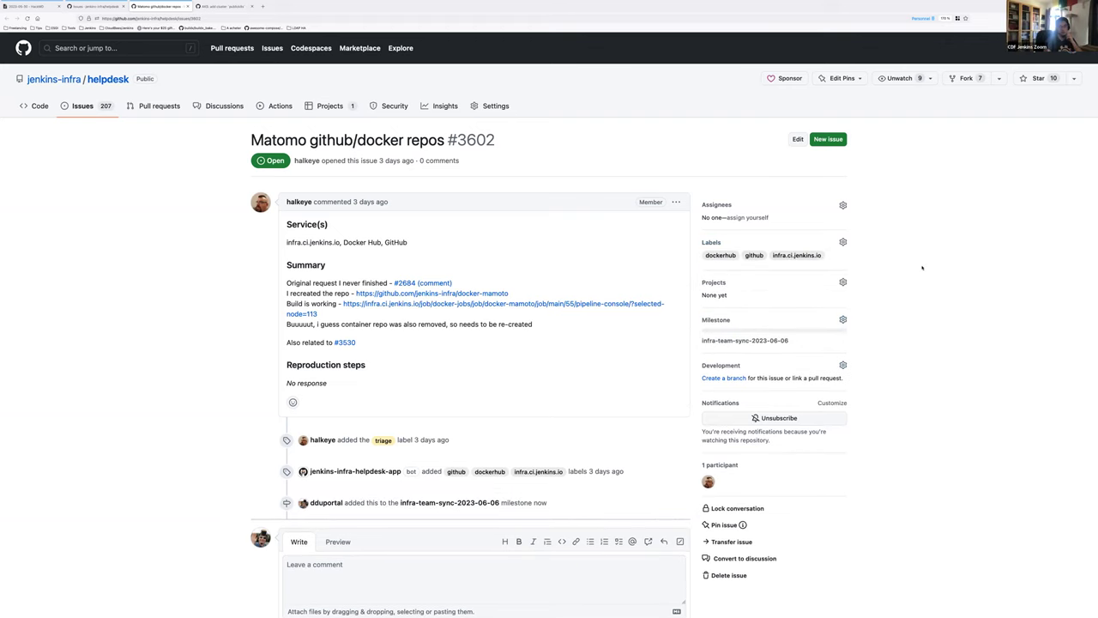